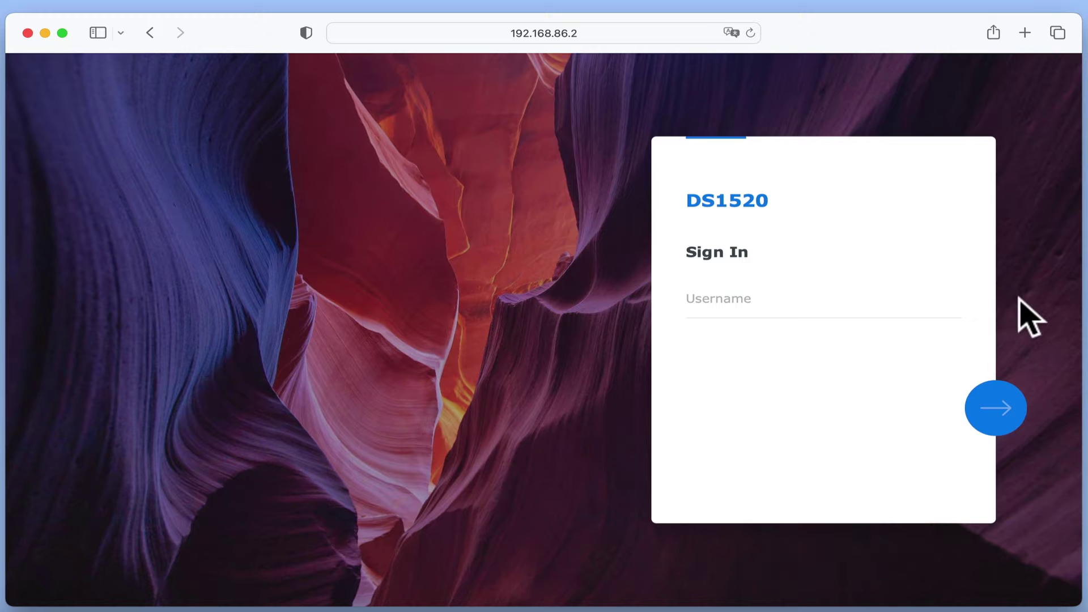
Step: Sign in to the DS1520 with the admin account's username and password
{"action": "left_click", "coordinate": [937, 304]}
{"action": "type", "text": "system-admin"}
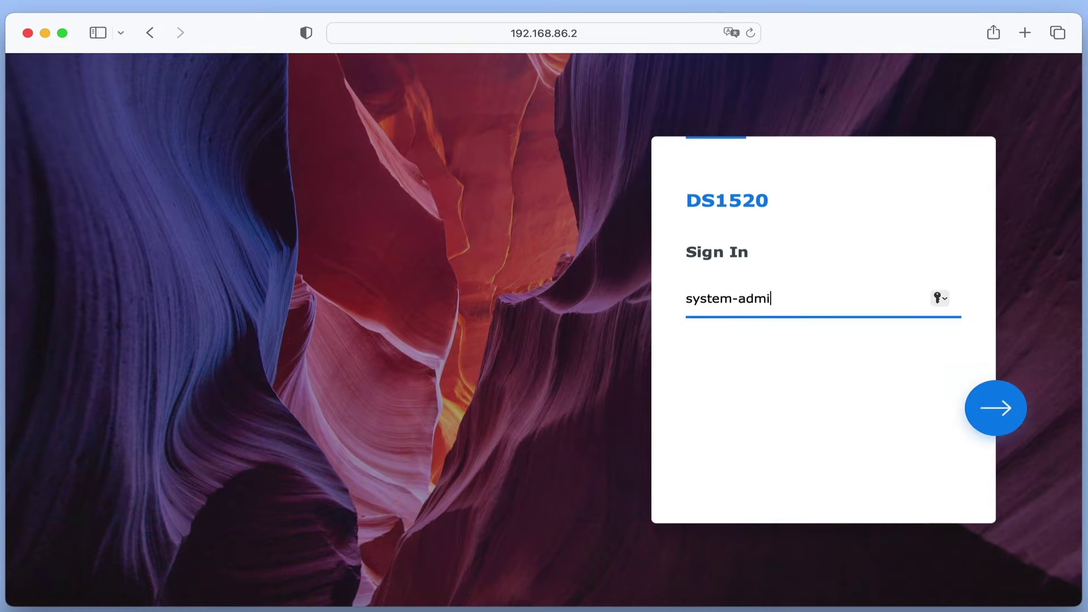
{"action": "left_click", "coordinate": [1006, 399]}
{"action": "type", "text": "••••••••••"}
{"action": "left_click", "coordinate": [1002, 403]}
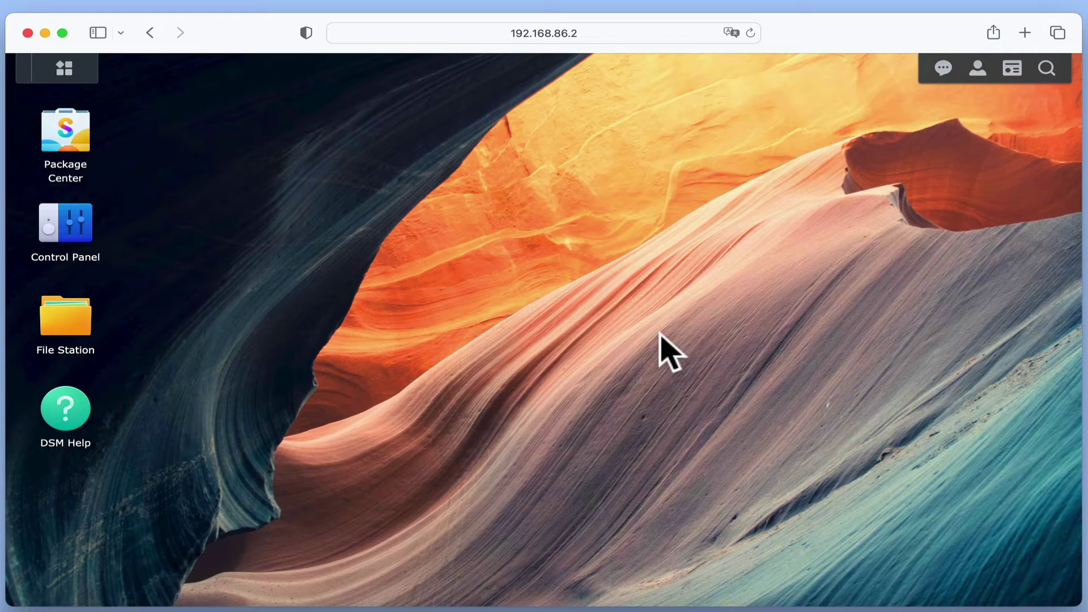
Step: Install Audio Station from Package Center's Multimedia category
{"action": "left_click", "coordinate": [81, 151]}
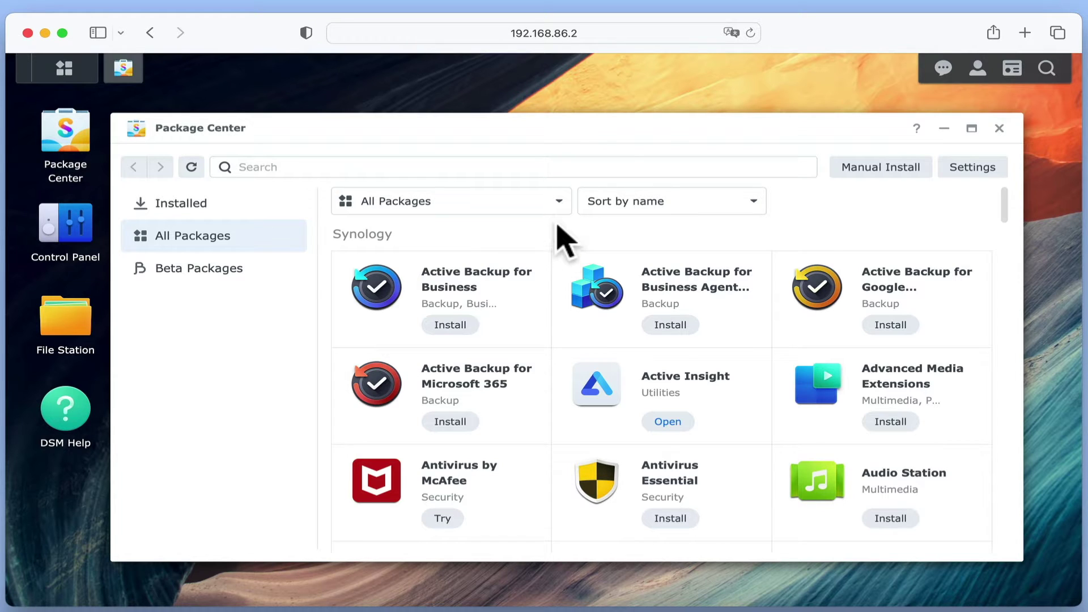
{"action": "left_click", "coordinate": [556, 203]}
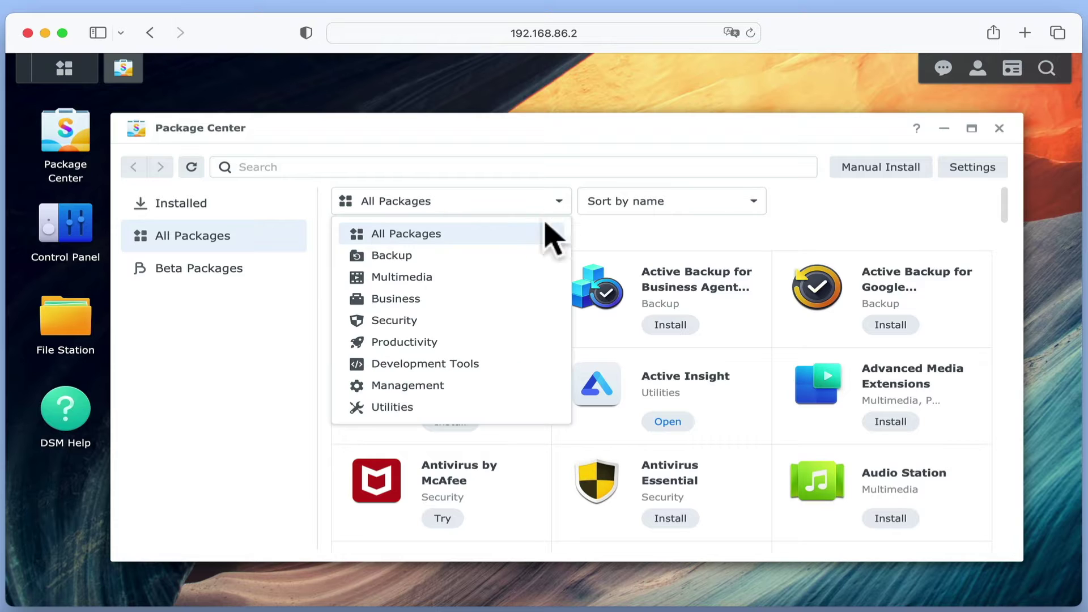
{"action": "left_click", "coordinate": [528, 277]}
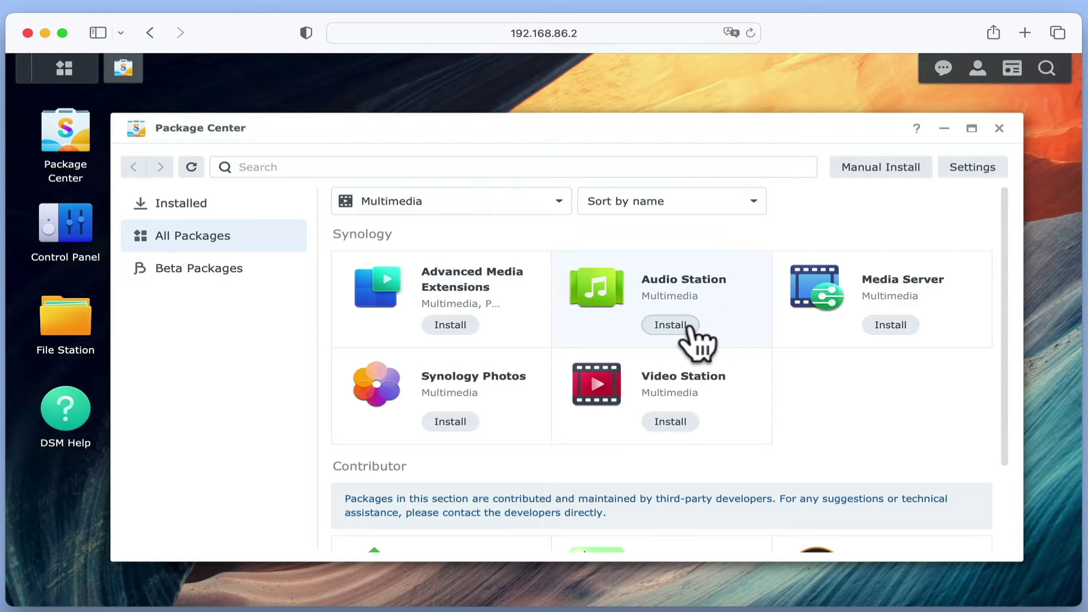
{"action": "left_click", "coordinate": [688, 328]}
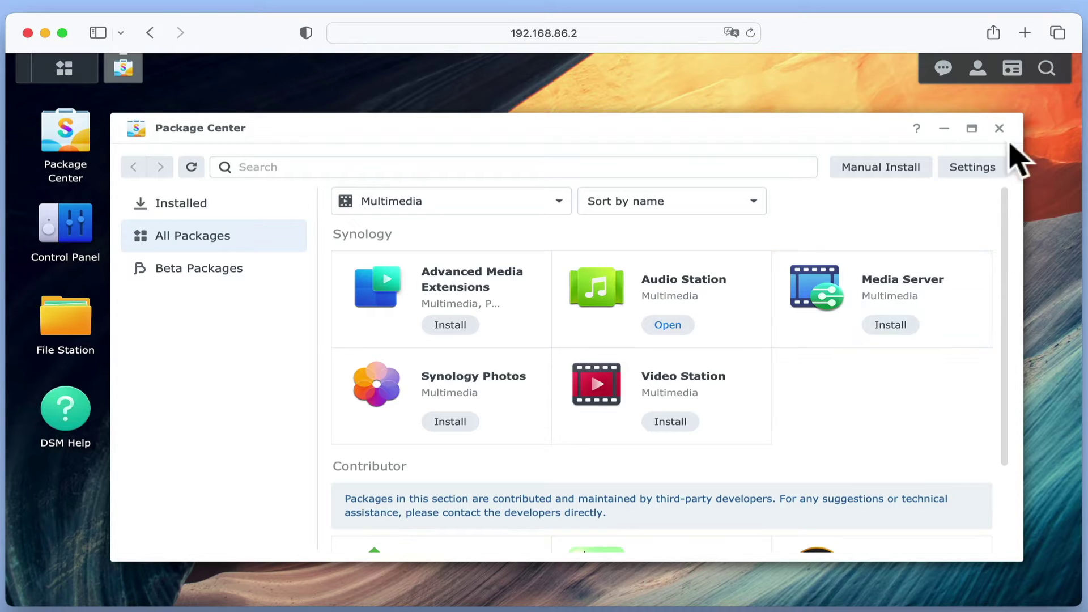
Step: Close Package Center and edit Audio Station's entry under Control Panel > Login Portal > Applications
{"action": "left_click", "coordinate": [999, 129]}
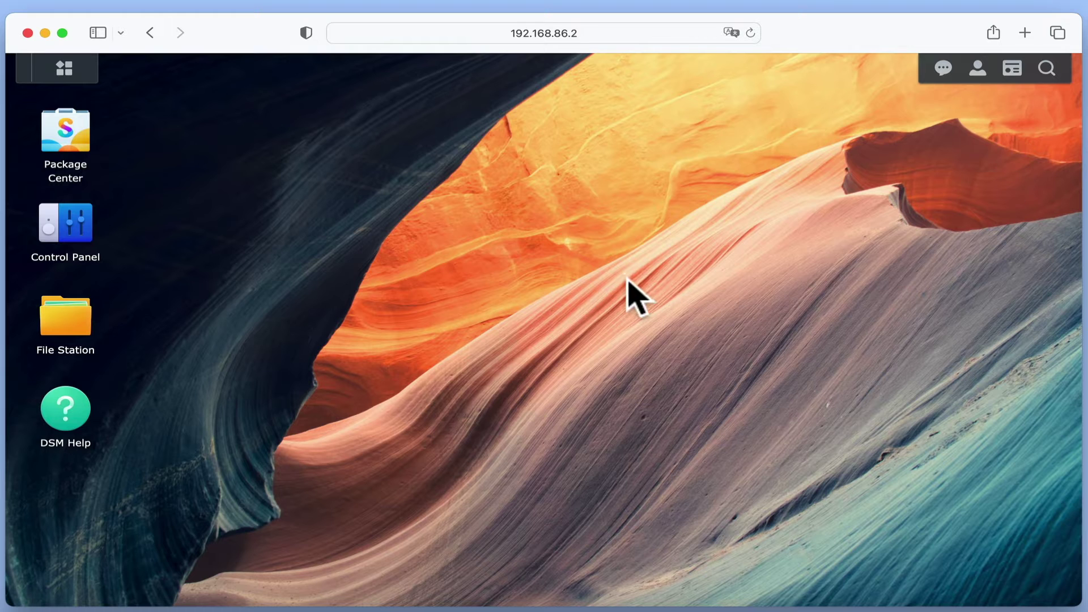
{"action": "left_click", "coordinate": [68, 248]}
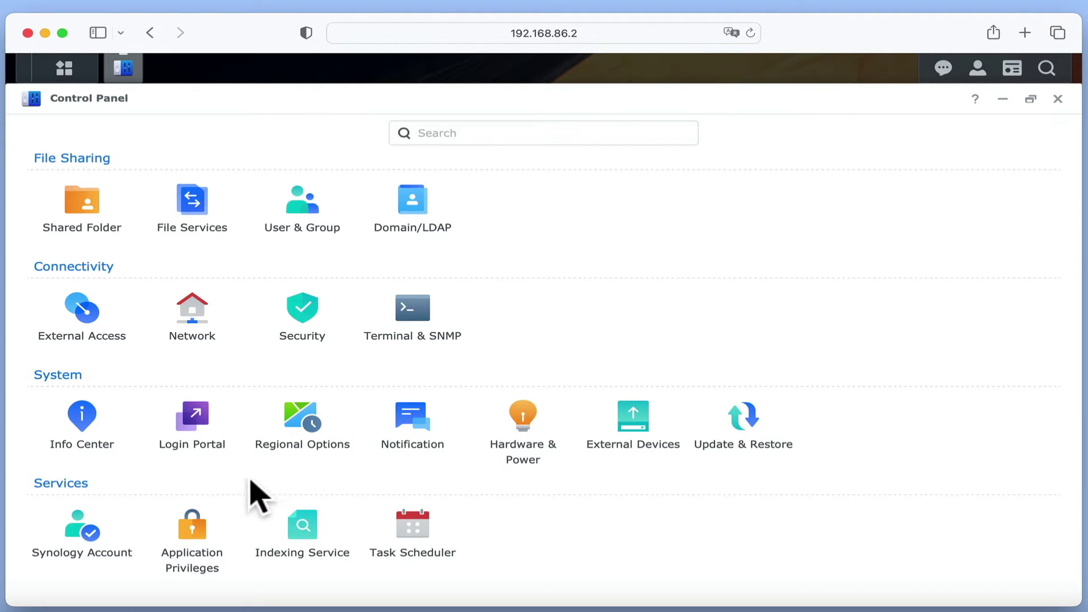
{"action": "left_click", "coordinate": [210, 461]}
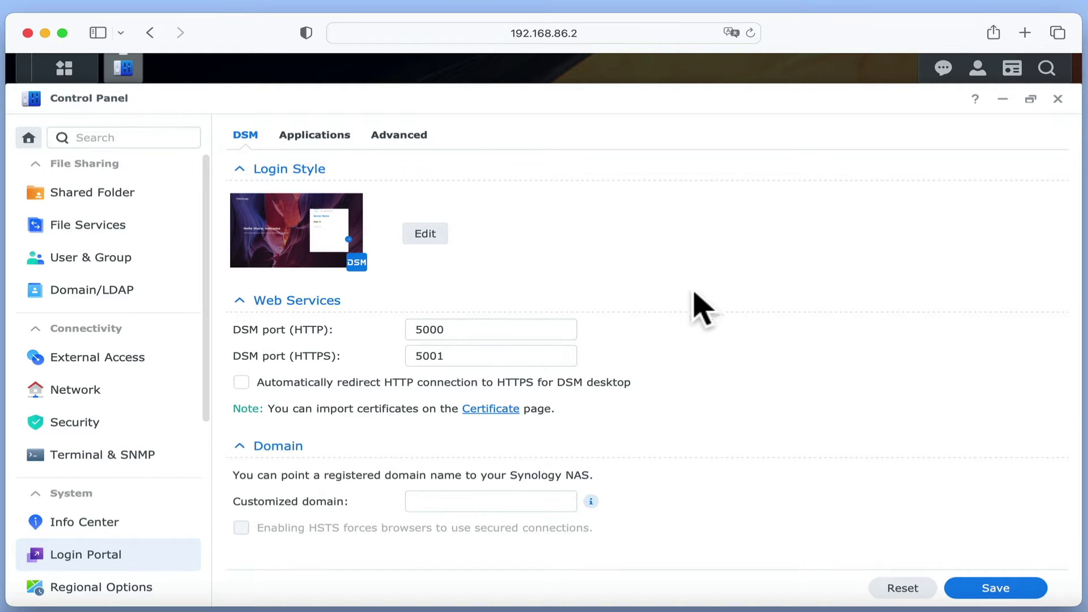
{"action": "left_click", "coordinate": [311, 160]}
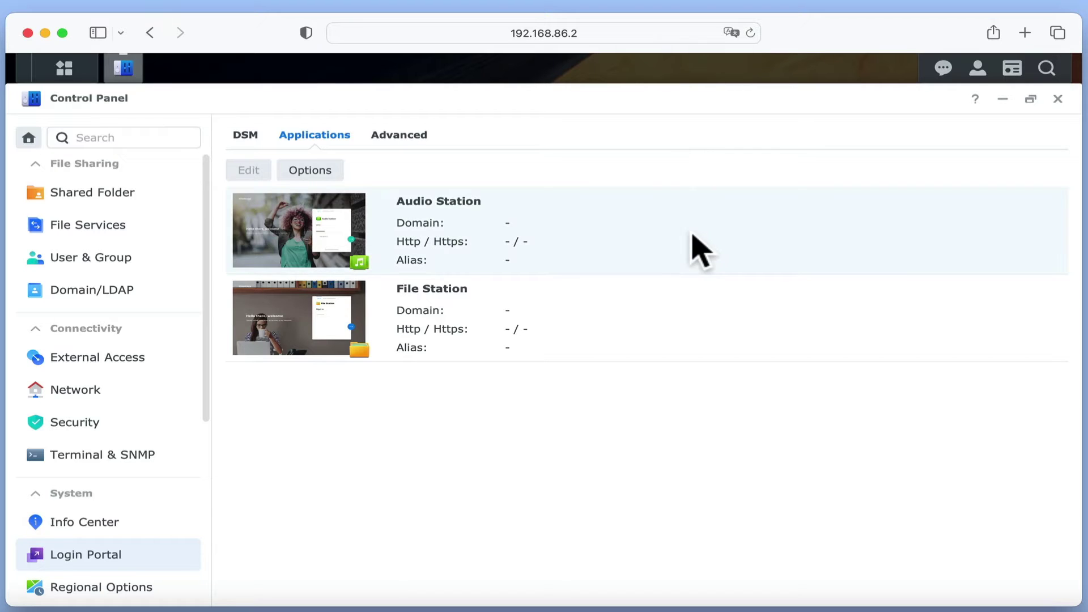
{"action": "left_click", "coordinate": [629, 261]}
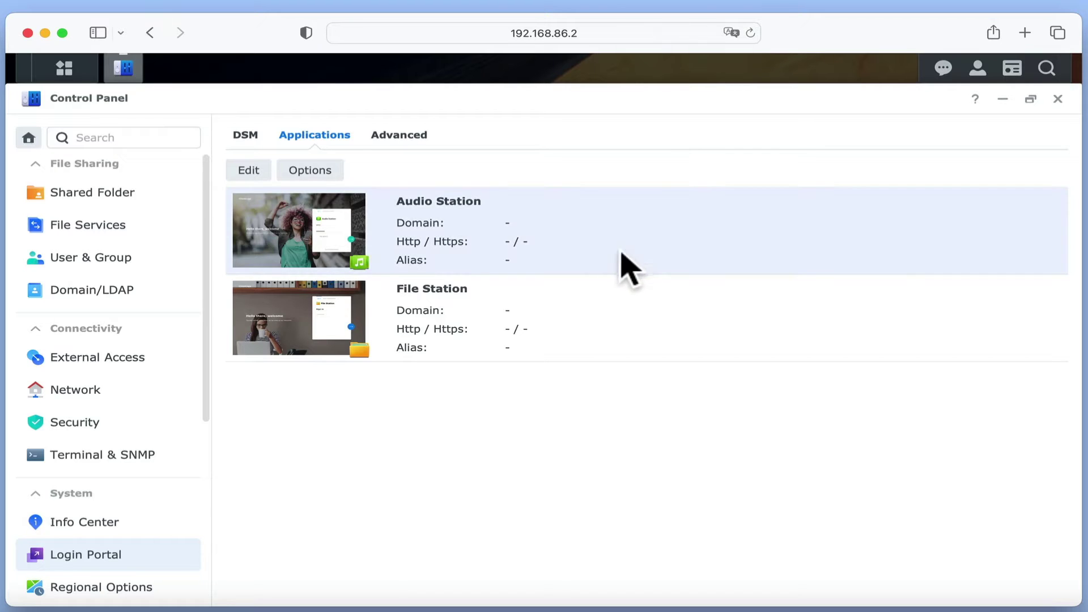
{"action": "left_click", "coordinate": [251, 171]}
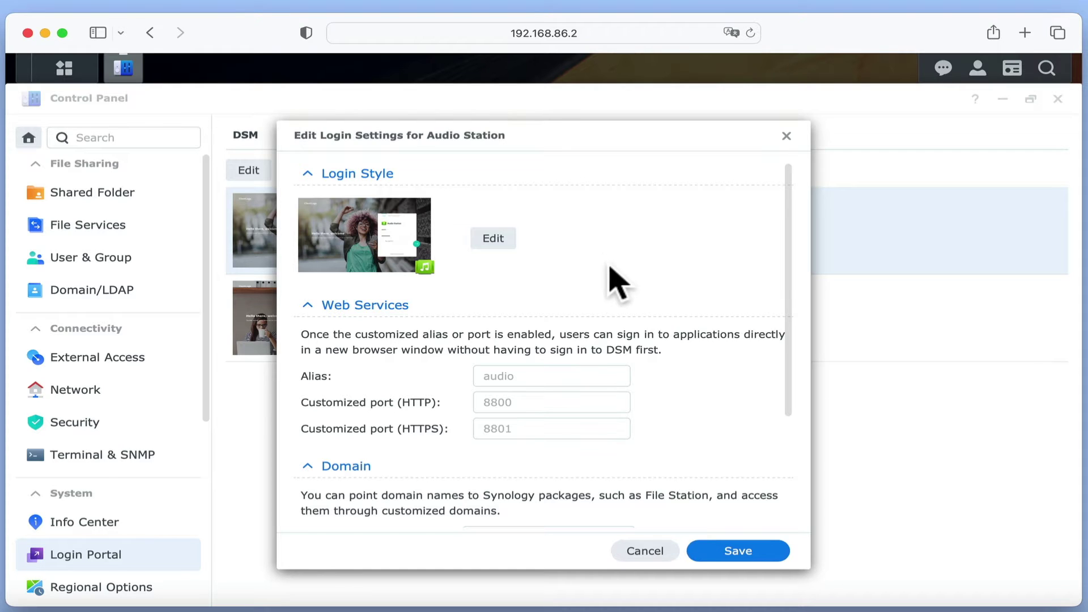
Step: Set Audio Station's login alias to 'audio' for the /audio/ address
{"action": "left_click", "coordinate": [569, 374]}
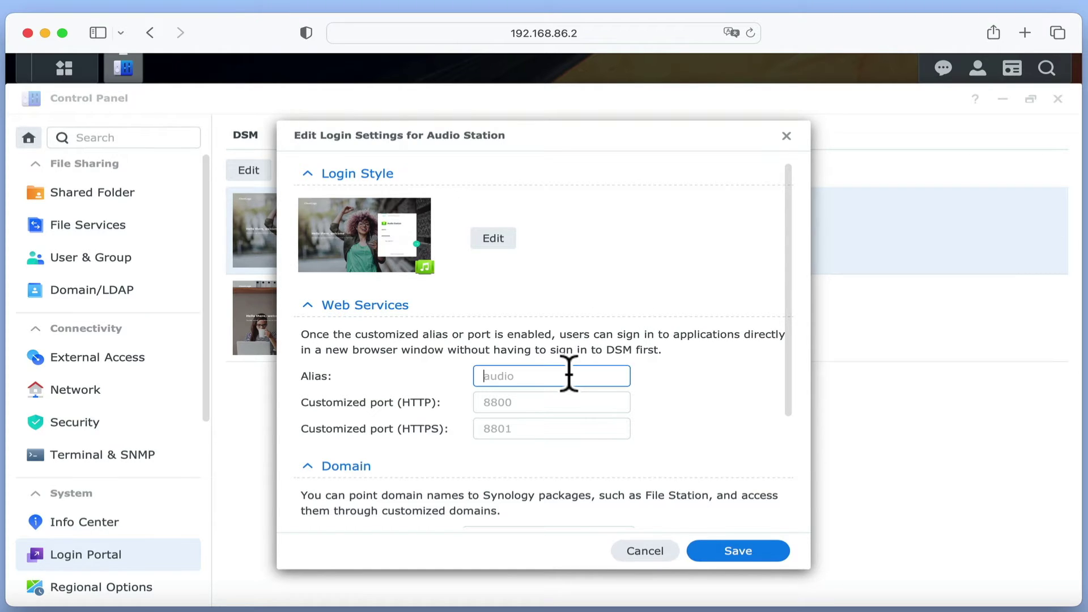
{"action": "type", "text": "audio"}
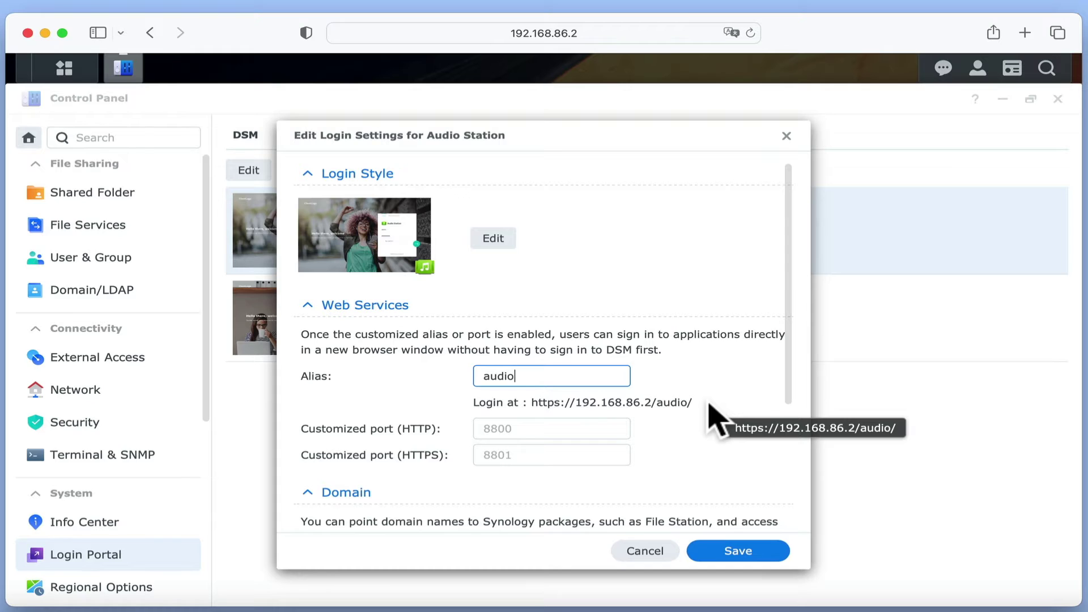
{"action": "left_click", "coordinate": [657, 432]}
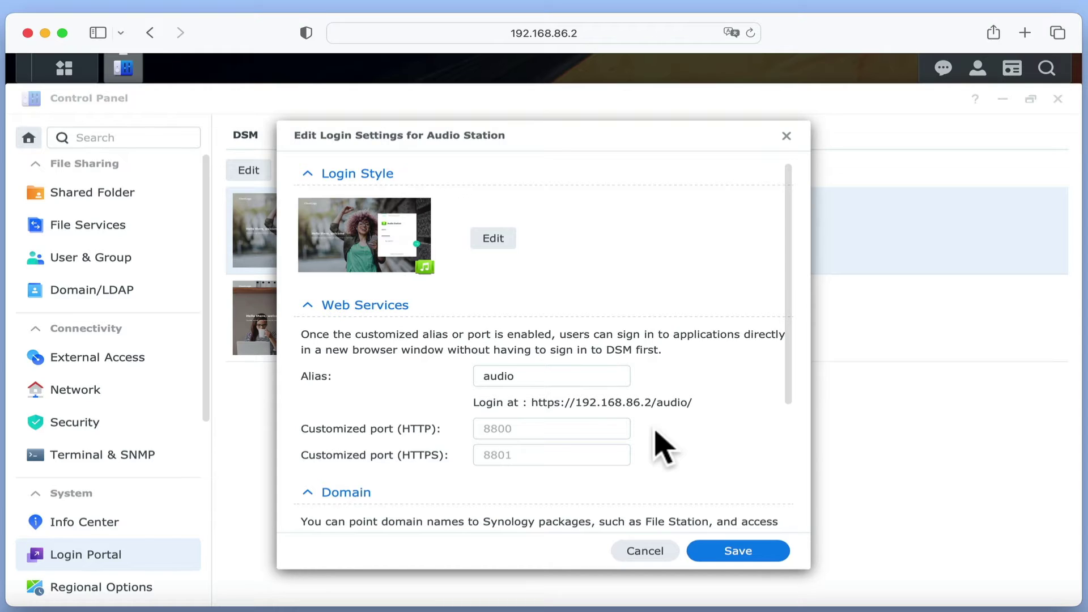
{"action": "left_click", "coordinate": [605, 429]}
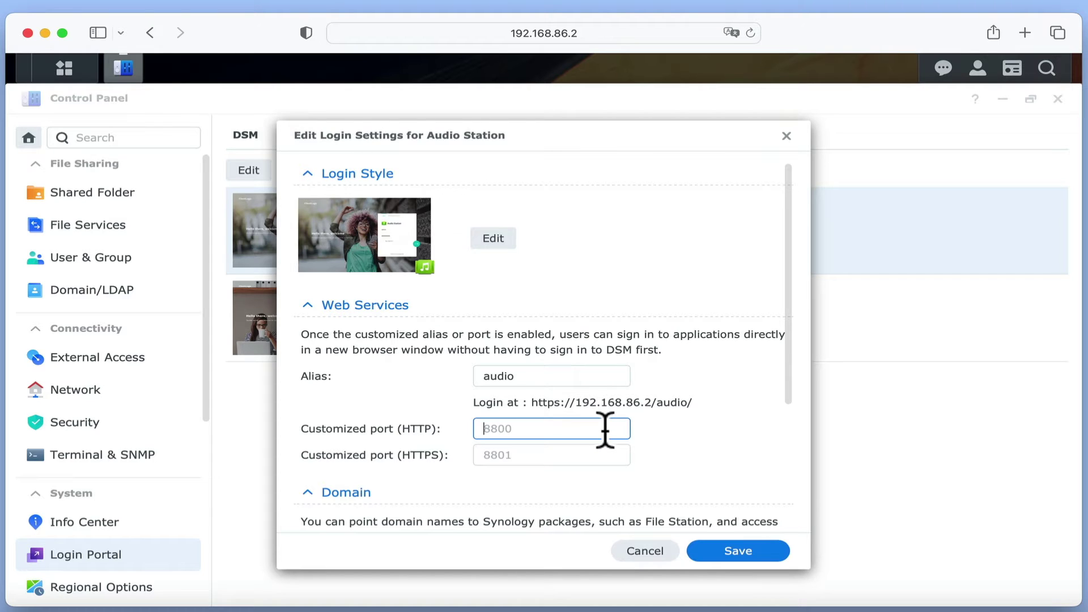
Step: Set Audio Station's customized ports to 8800 (HTTP) and 8801 (HTTPS) and save
{"action": "type", "text": "8800"}
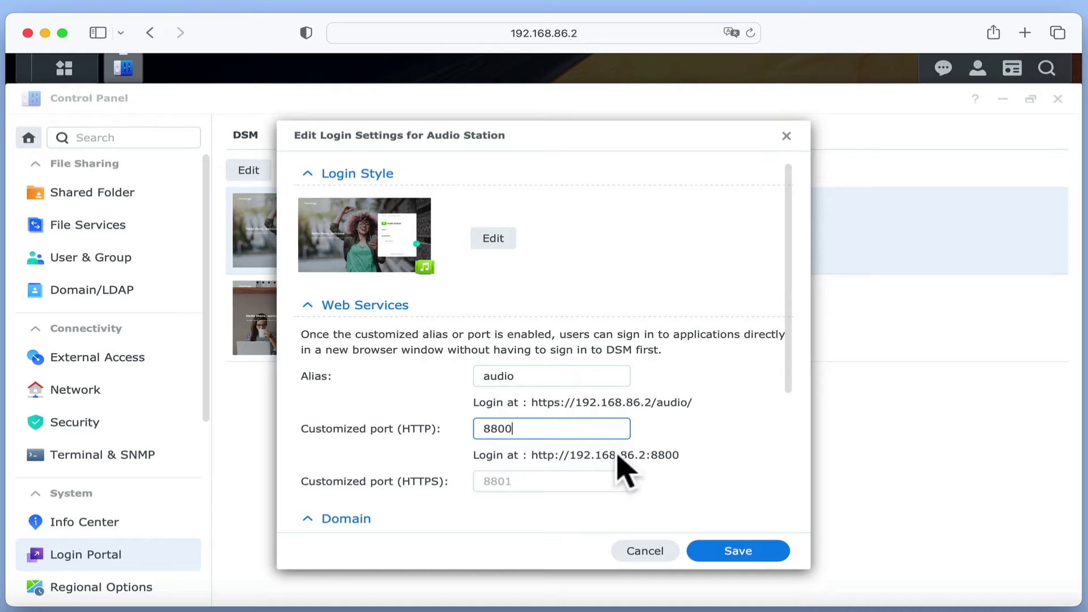
{"action": "left_click", "coordinate": [593, 481]}
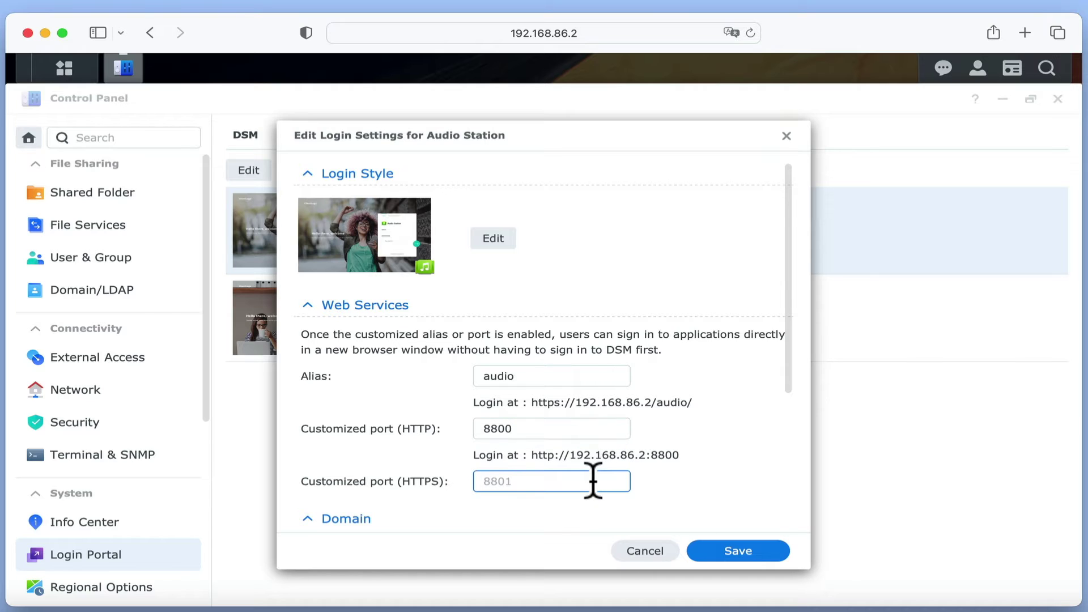
{"action": "type", "text": "8801"}
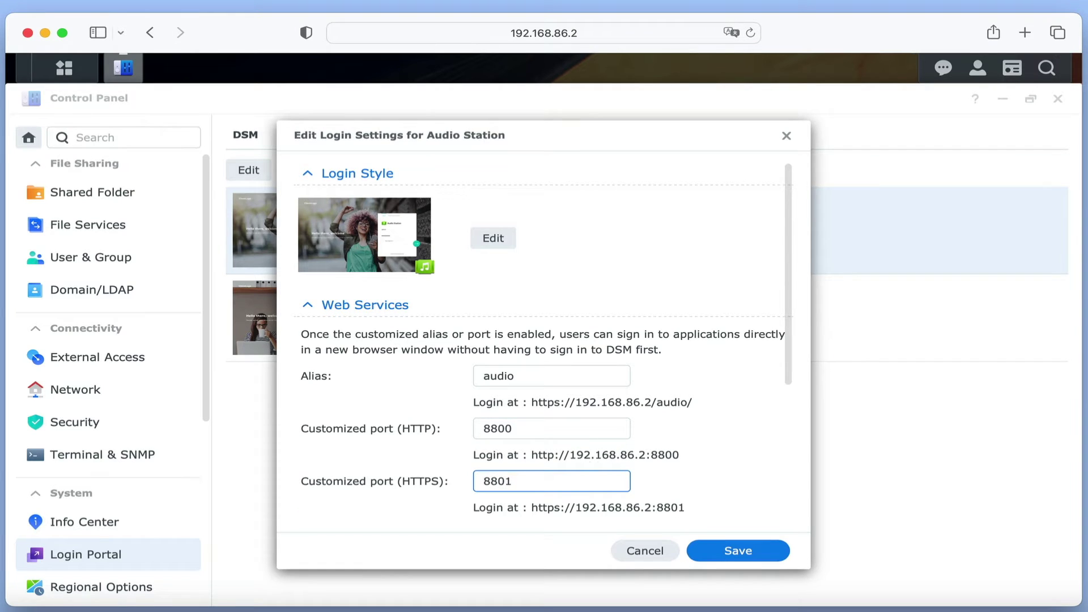
{"action": "left_click_drag", "start_coordinate": [789, 374], "coordinate": [789, 487]}
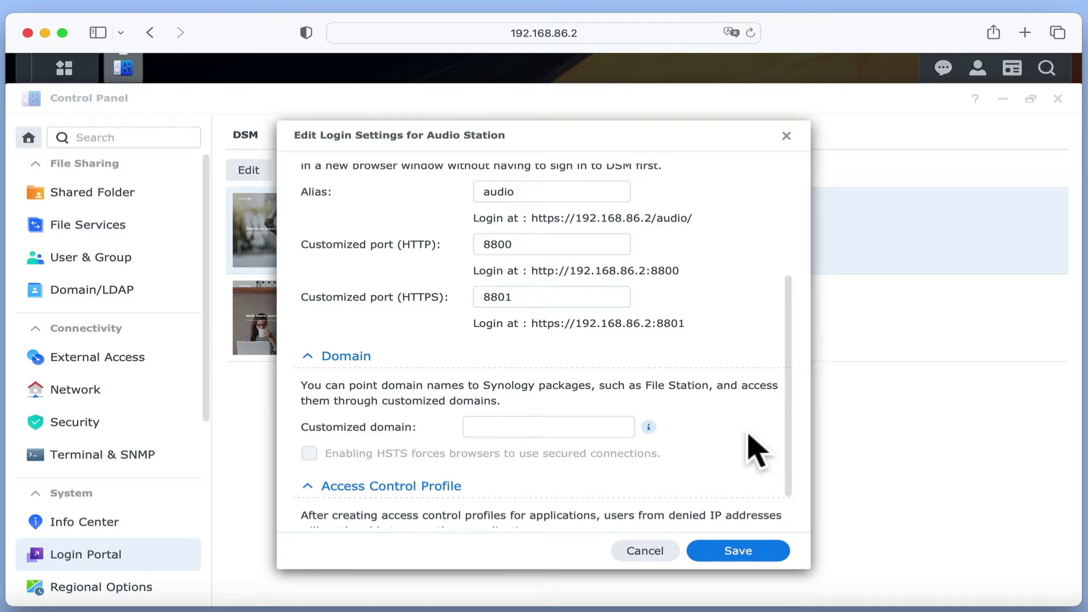
{"action": "left_click_drag", "start_coordinate": [791, 444], "coordinate": [790, 498]}
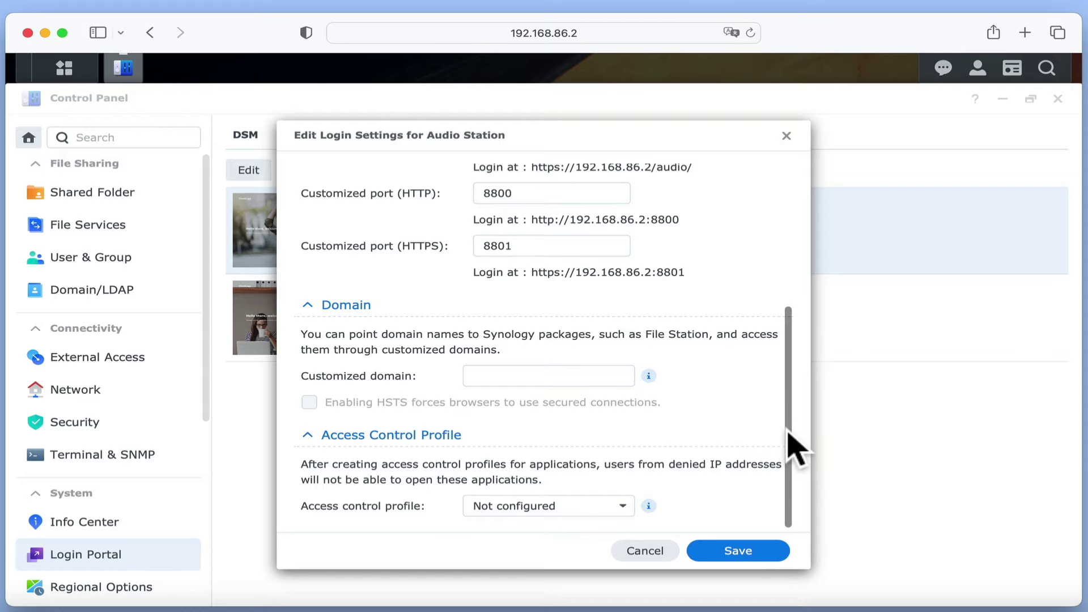
{"action": "left_click_drag", "start_coordinate": [791, 447], "coordinate": [788, 350]}
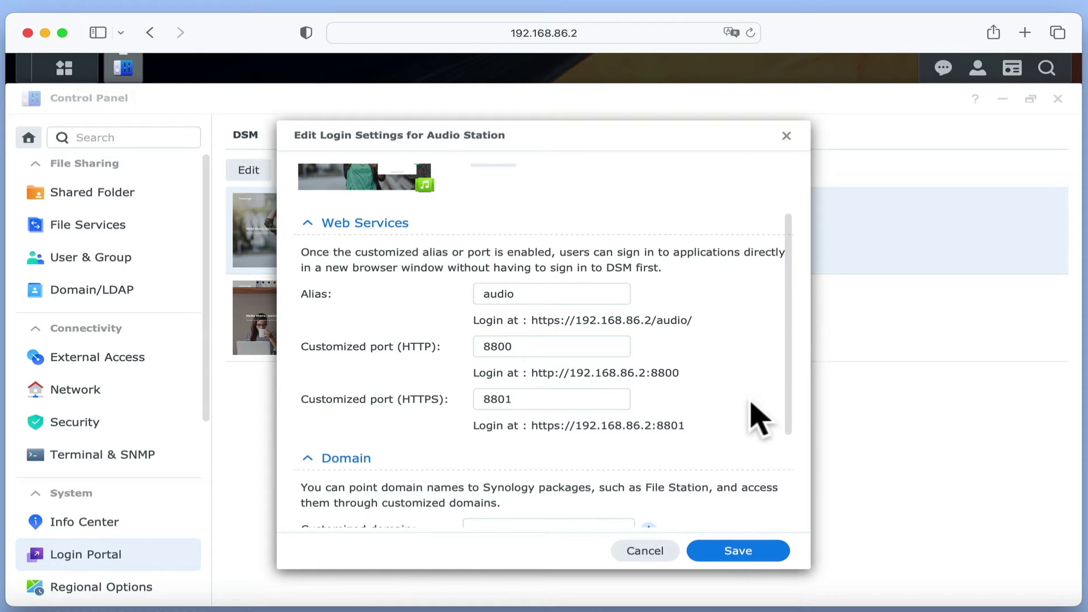
{"action": "left_click", "coordinate": [771, 551]}
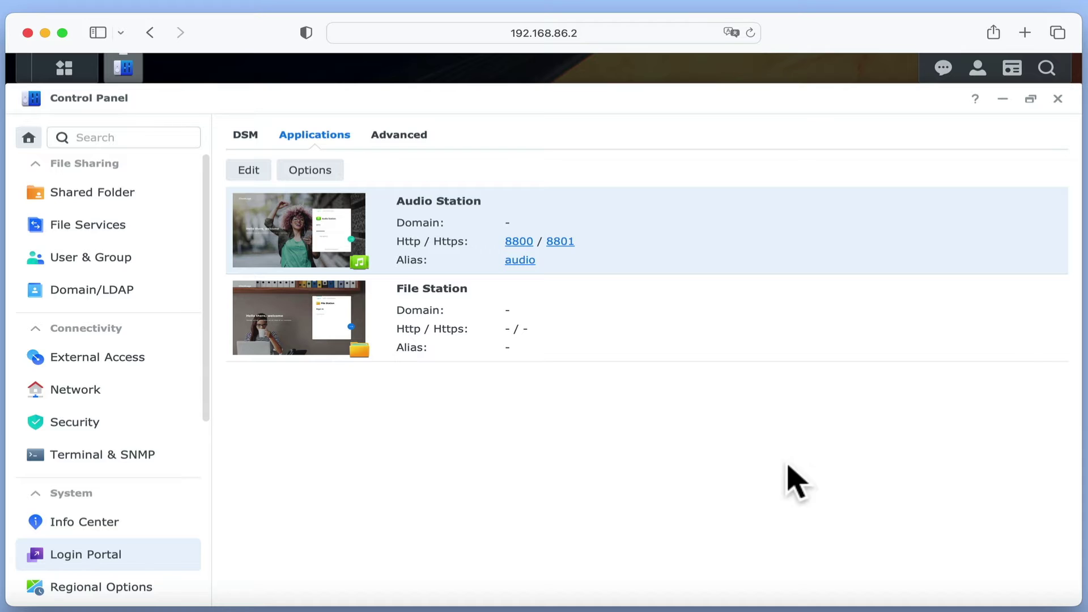
Step: Allow the users group access to Audio Station under Application Privileges, then close Control Panel
{"action": "scroll", "coordinate": [205, 431], "scroll_direction": "down", "scroll_amount": 1}
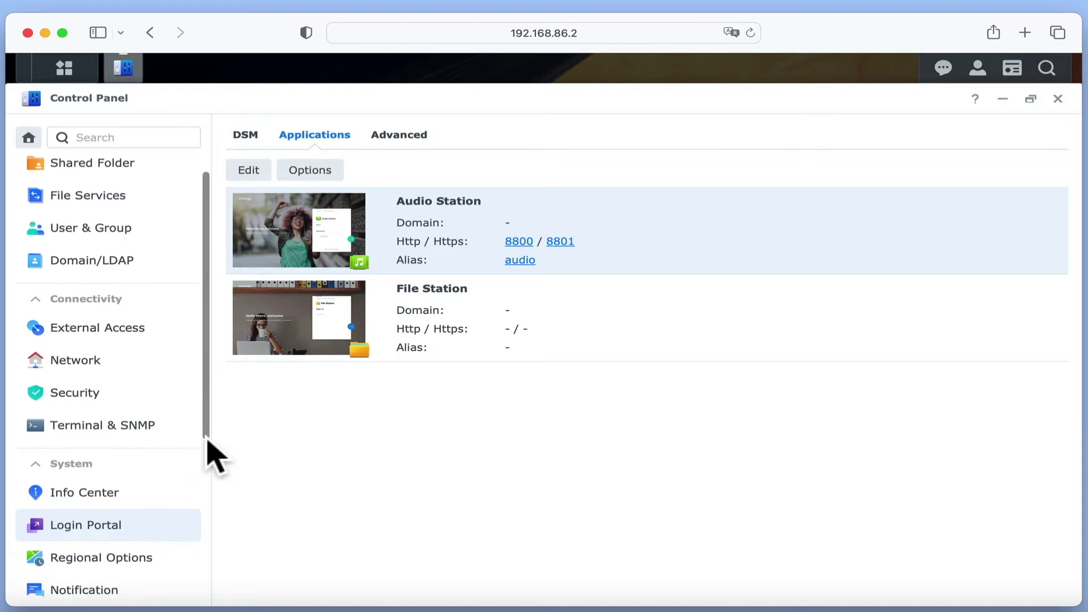
{"action": "left_click_drag", "start_coordinate": [207, 438], "coordinate": [204, 595]}
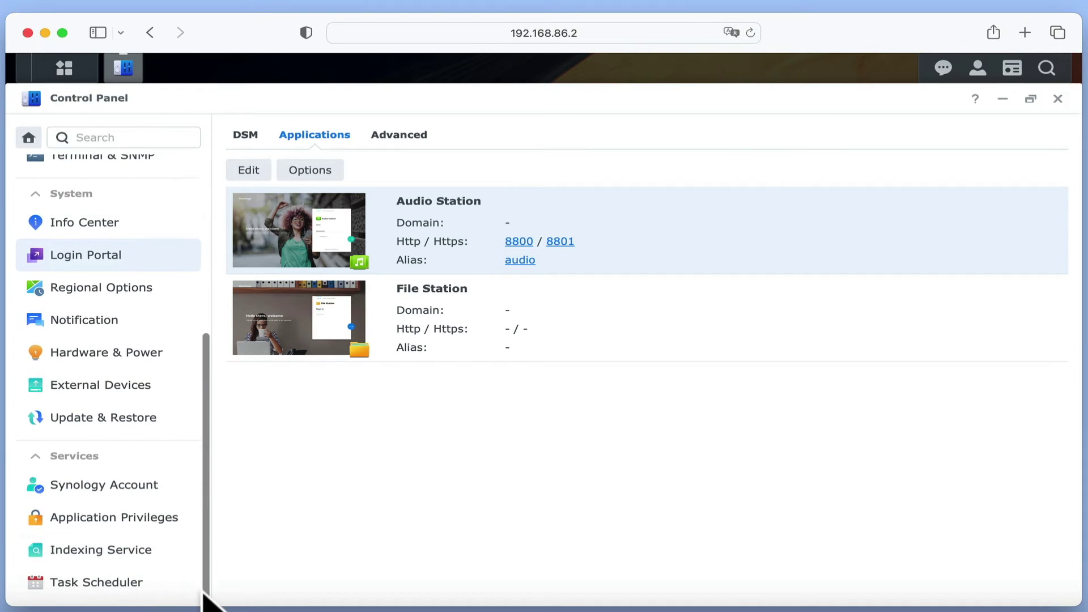
{"action": "left_click", "coordinate": [185, 528]}
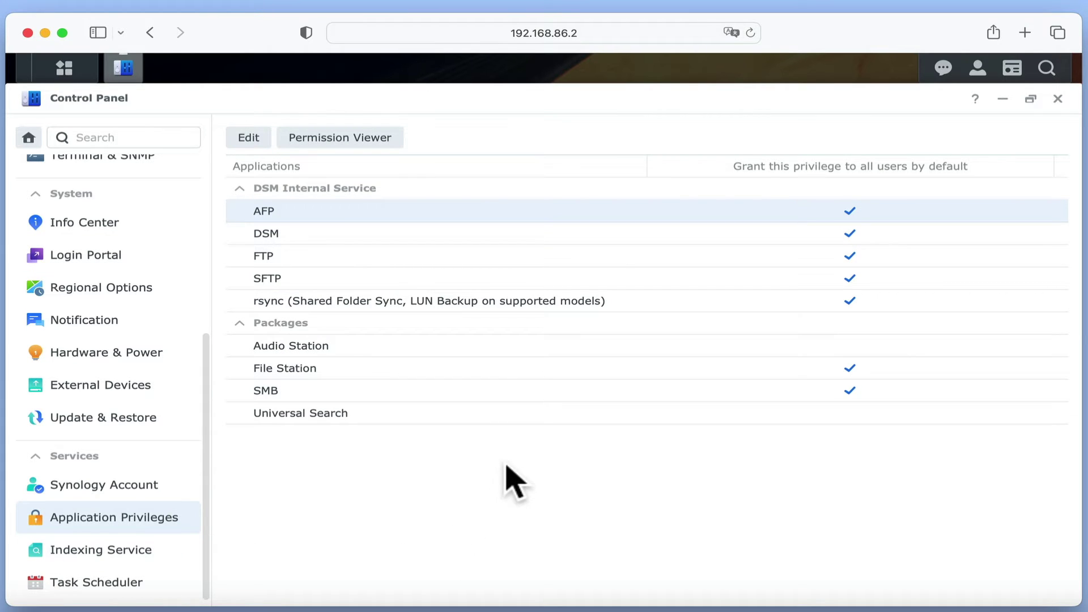
{"action": "left_click", "coordinate": [329, 351]}
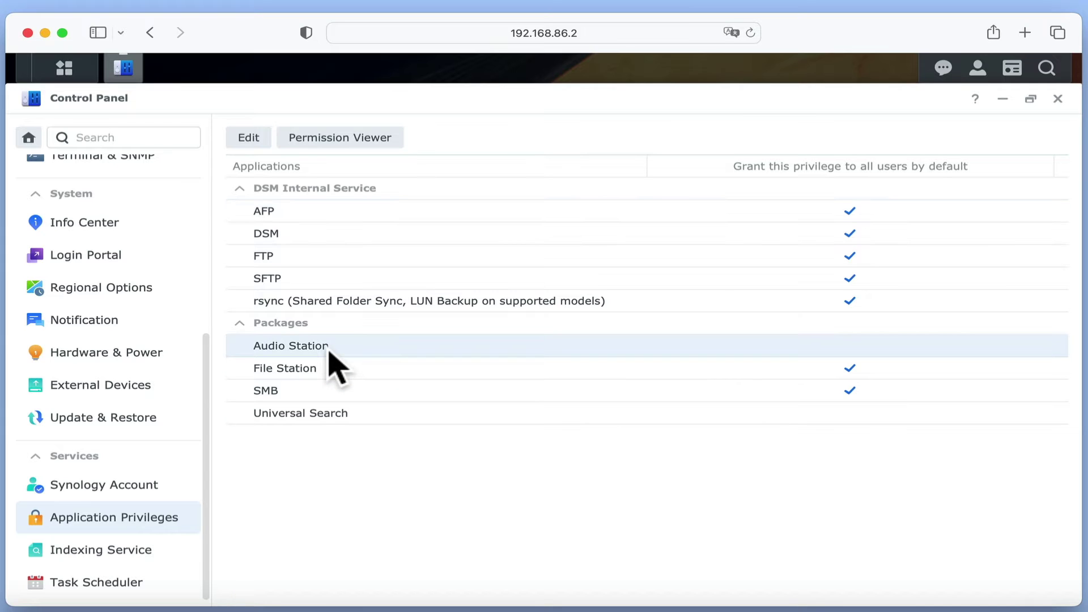
{"action": "left_click", "coordinate": [250, 142]}
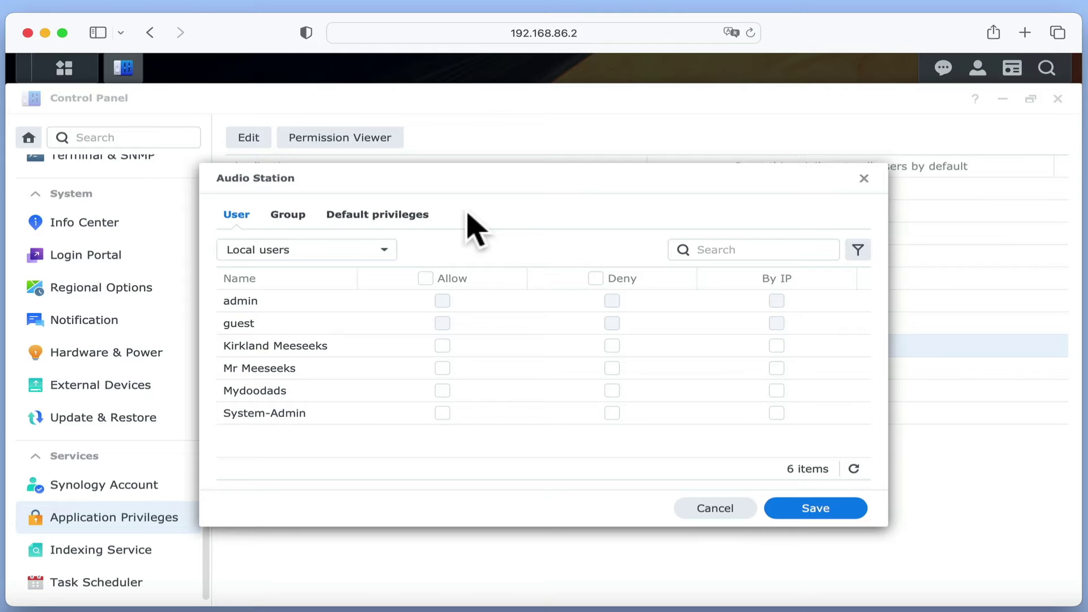
{"action": "left_click", "coordinate": [289, 216]}
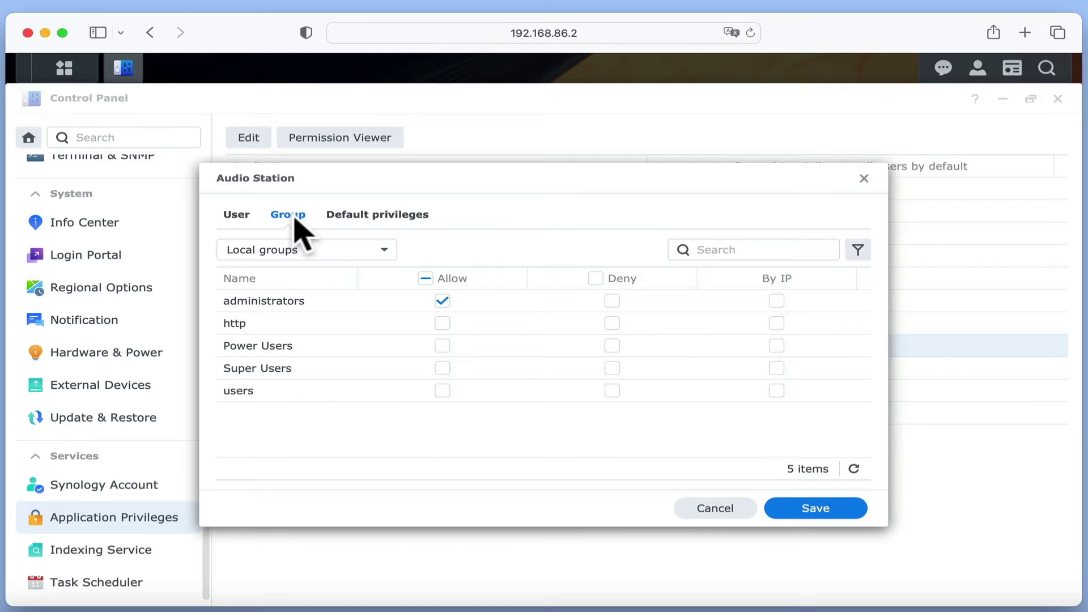
{"action": "left_click", "coordinate": [443, 391]}
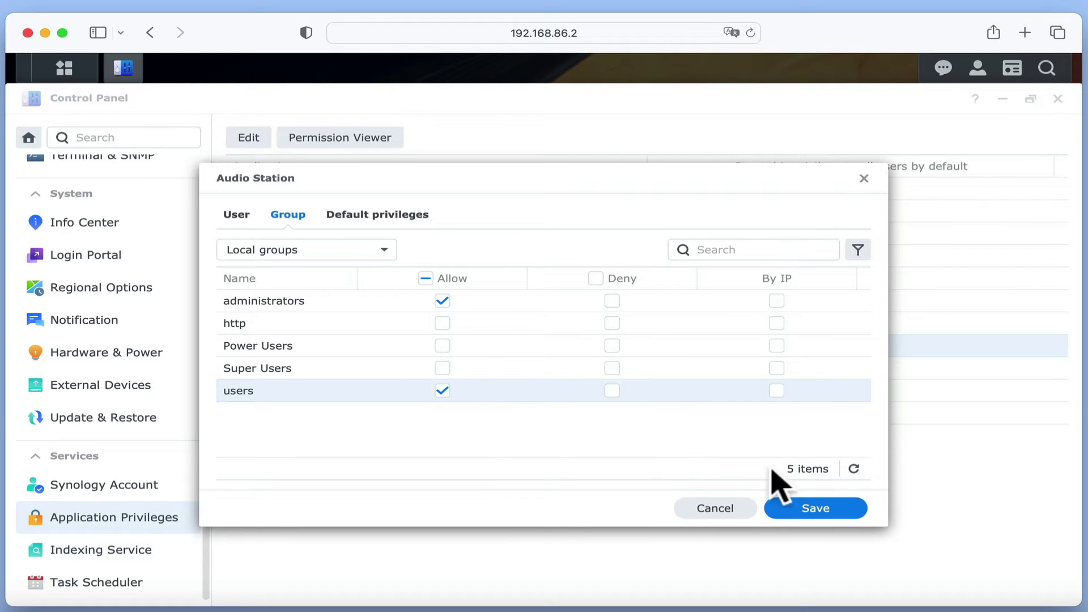
{"action": "left_click", "coordinate": [792, 510]}
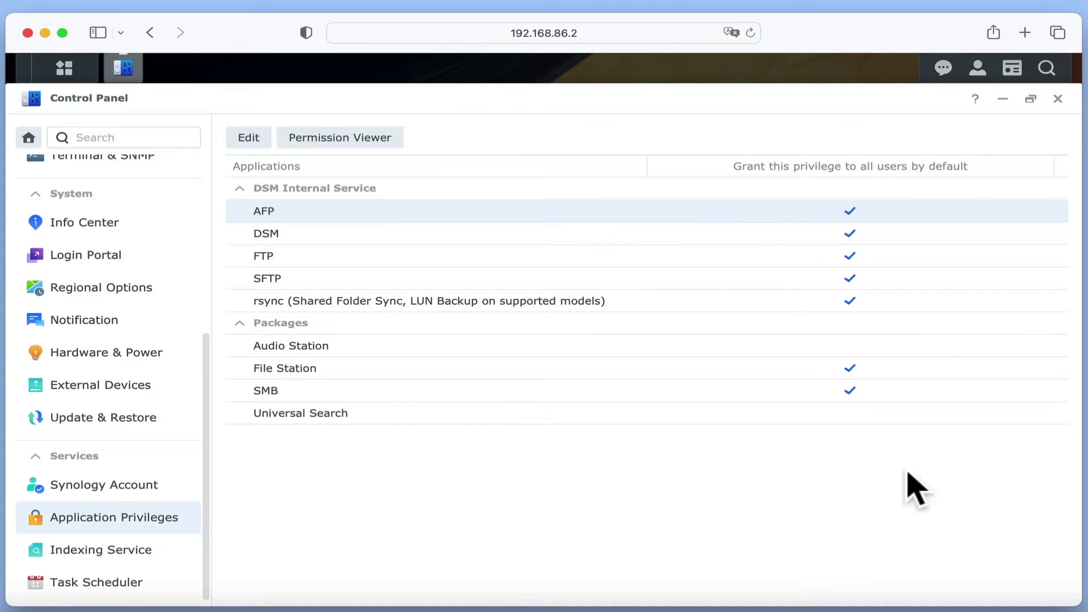
{"action": "left_click", "coordinate": [1057, 100]}
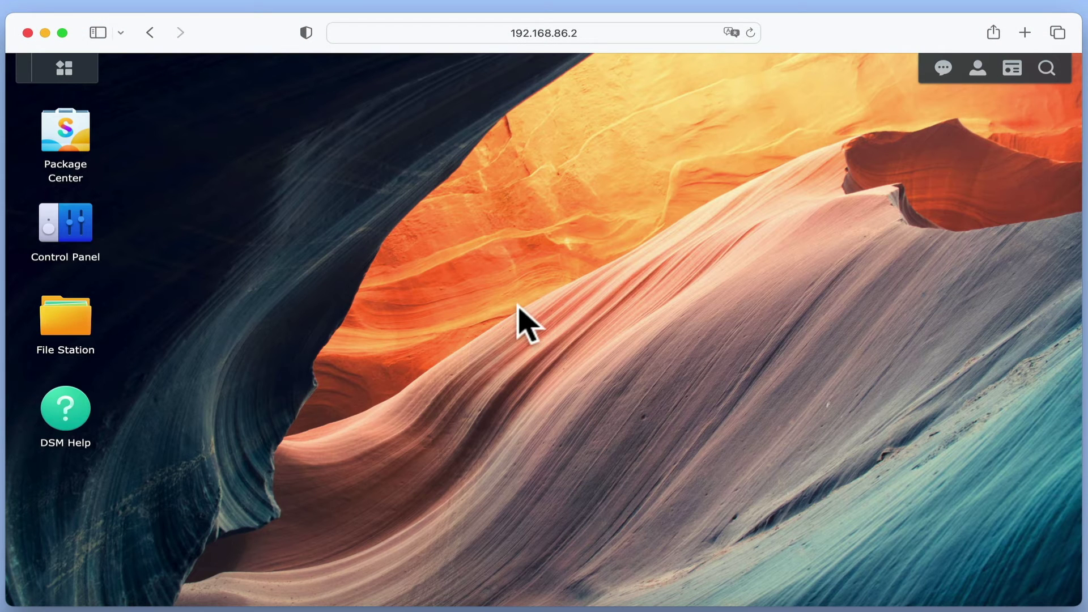
Step: Enable Personal Library in Audio Station's settings, then close Audio Station
{"action": "left_click", "coordinate": [79, 83]}
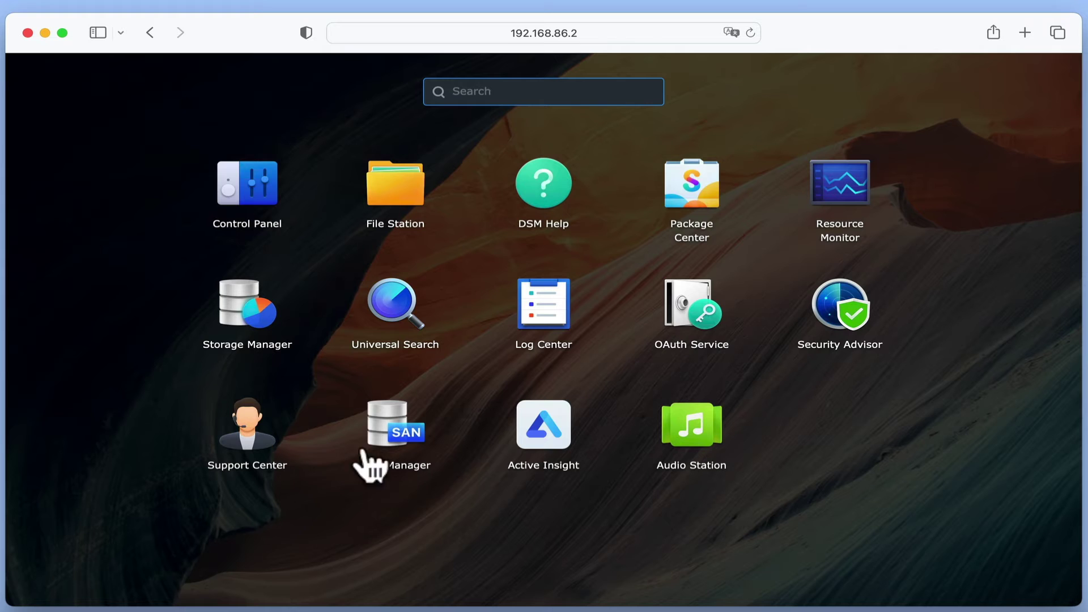
{"action": "left_click", "coordinate": [708, 491]}
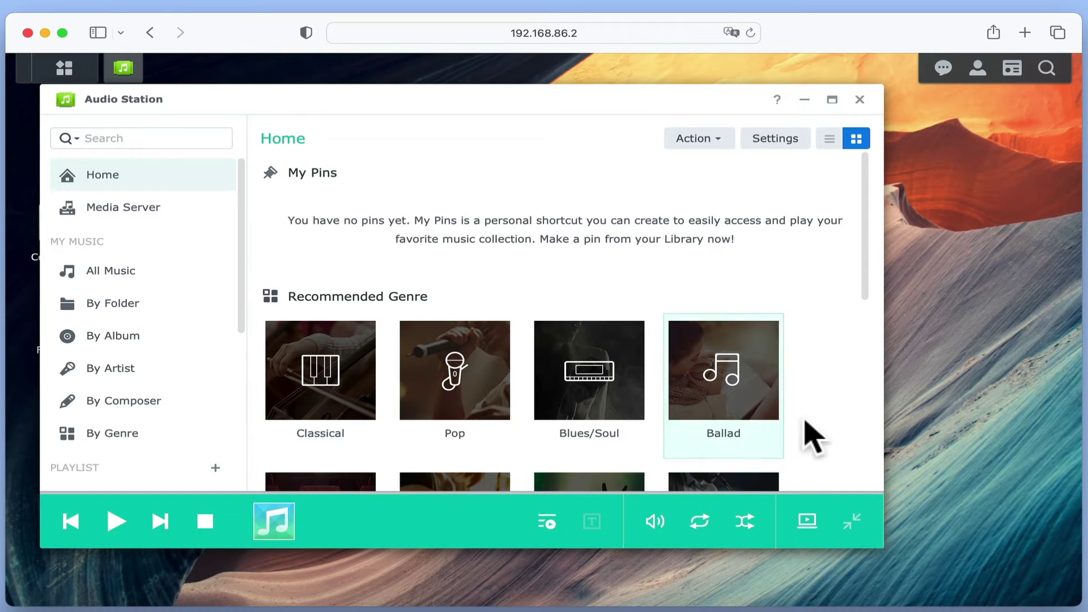
{"action": "left_click", "coordinate": [832, 100]}
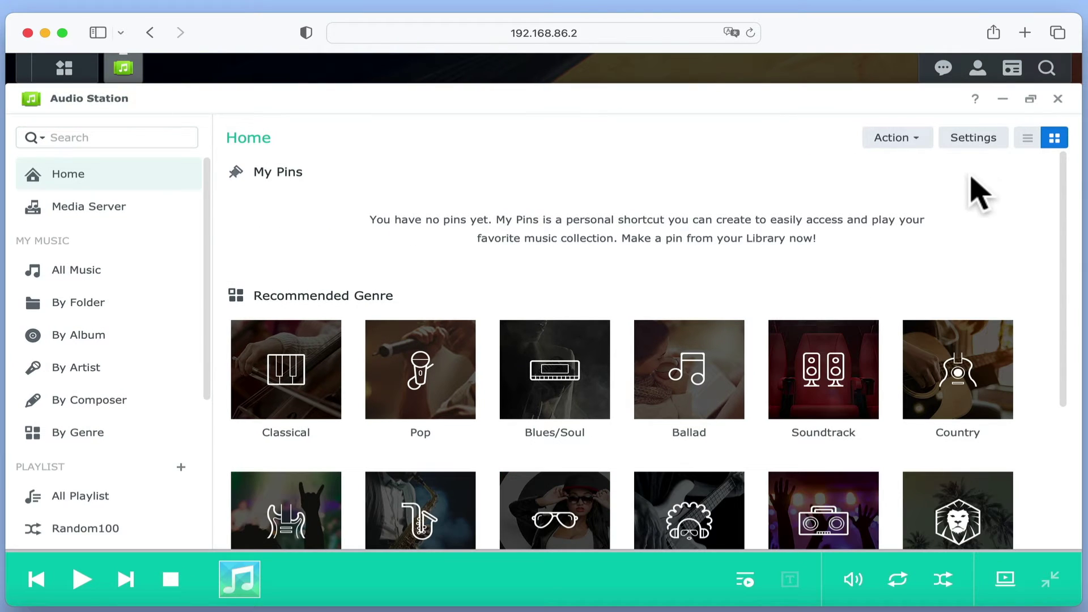
{"action": "left_click", "coordinate": [986, 142]}
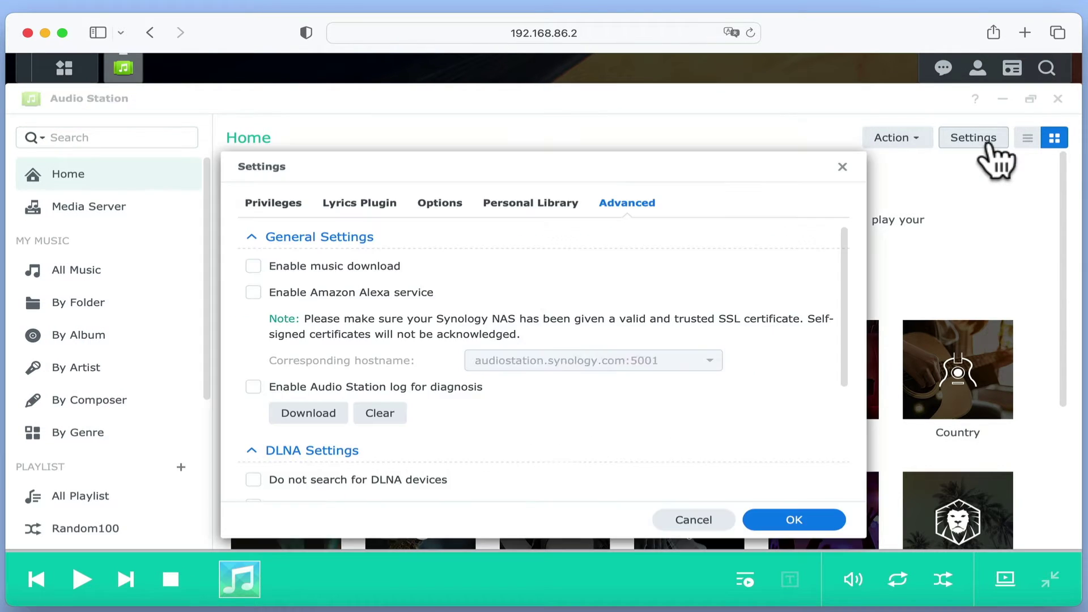
{"action": "left_click", "coordinate": [570, 210]}
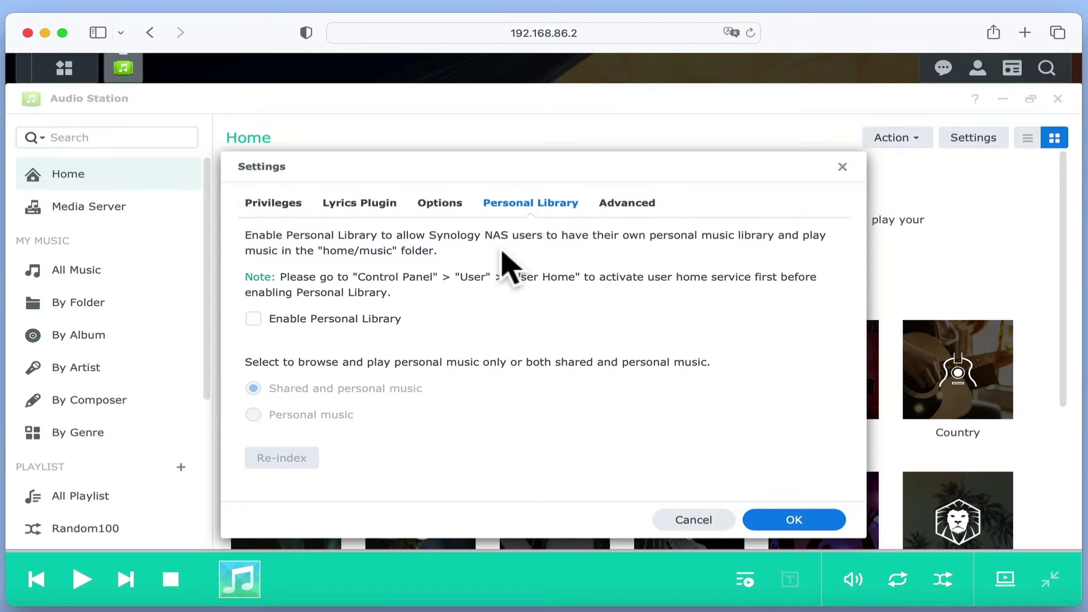
{"action": "left_click", "coordinate": [260, 321]}
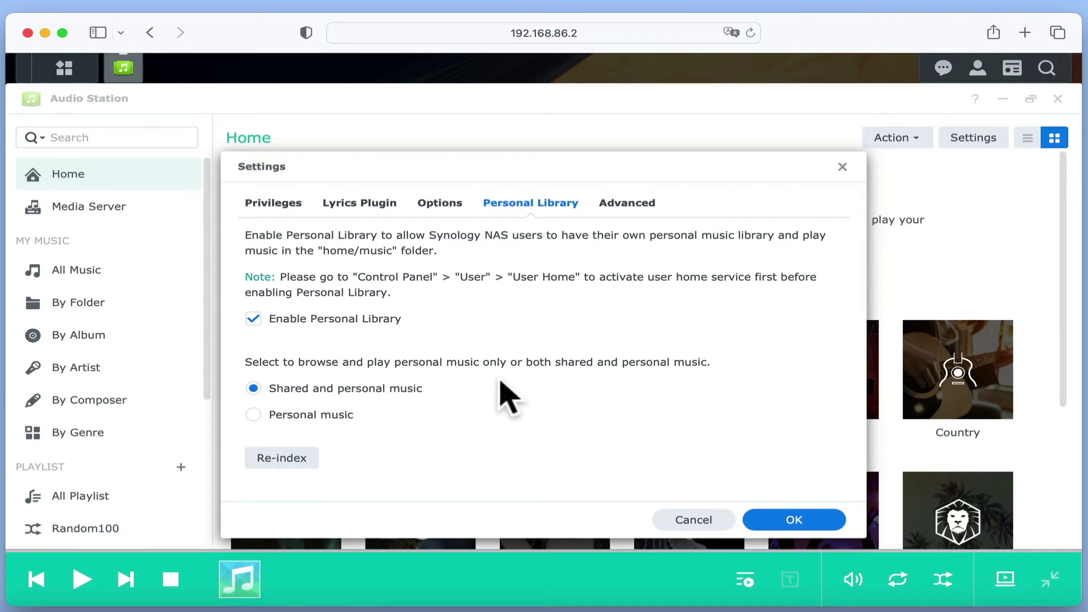
{"action": "left_click", "coordinate": [795, 523]}
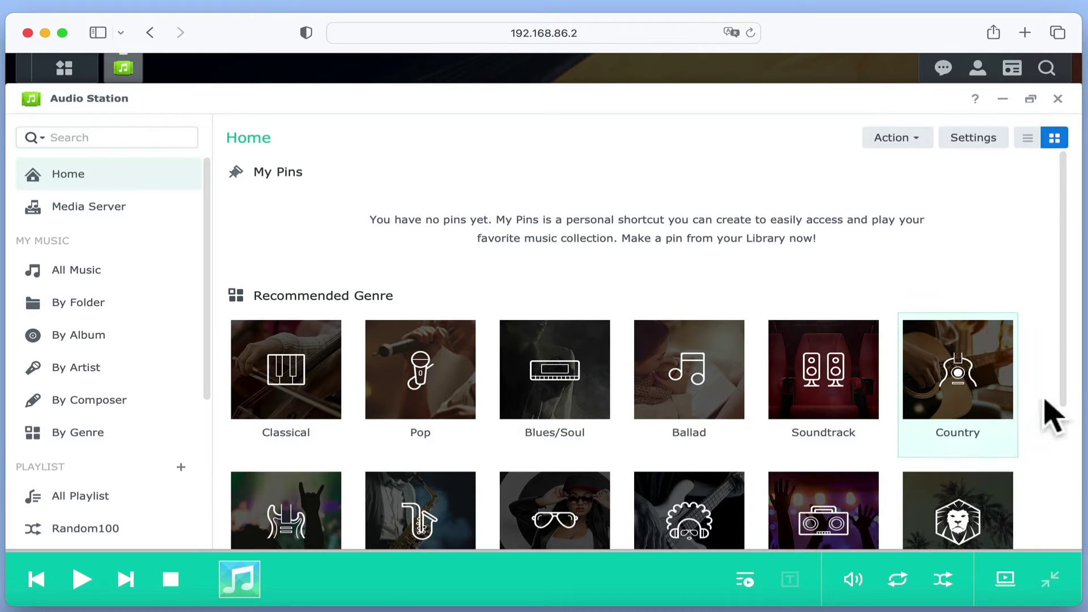
{"action": "left_click", "coordinate": [1058, 99]}
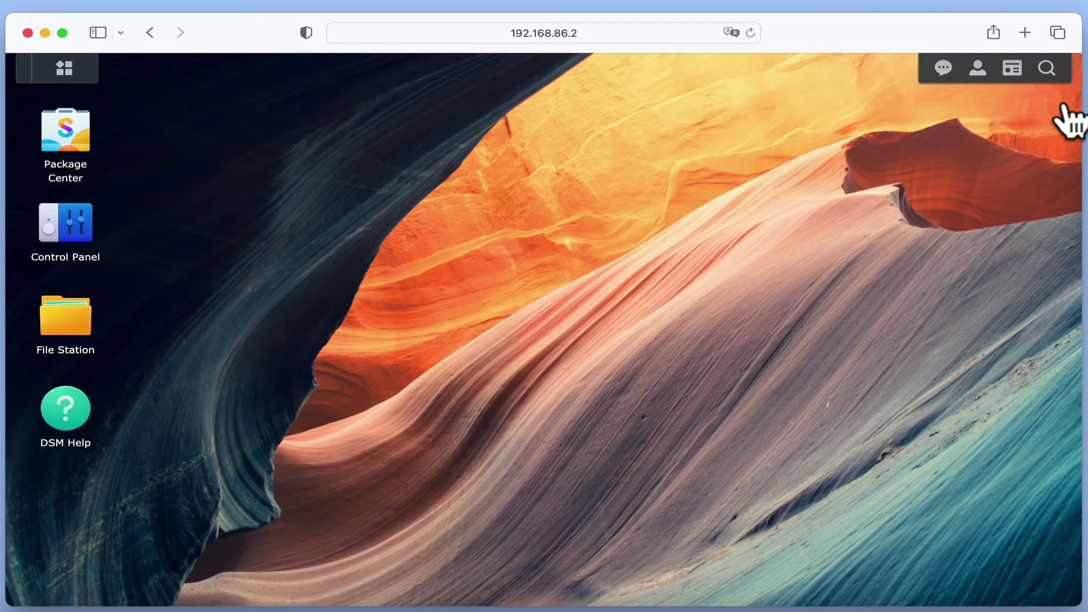
Step: Sign out of the admin session from the user menu
{"action": "left_click", "coordinate": [979, 70]}
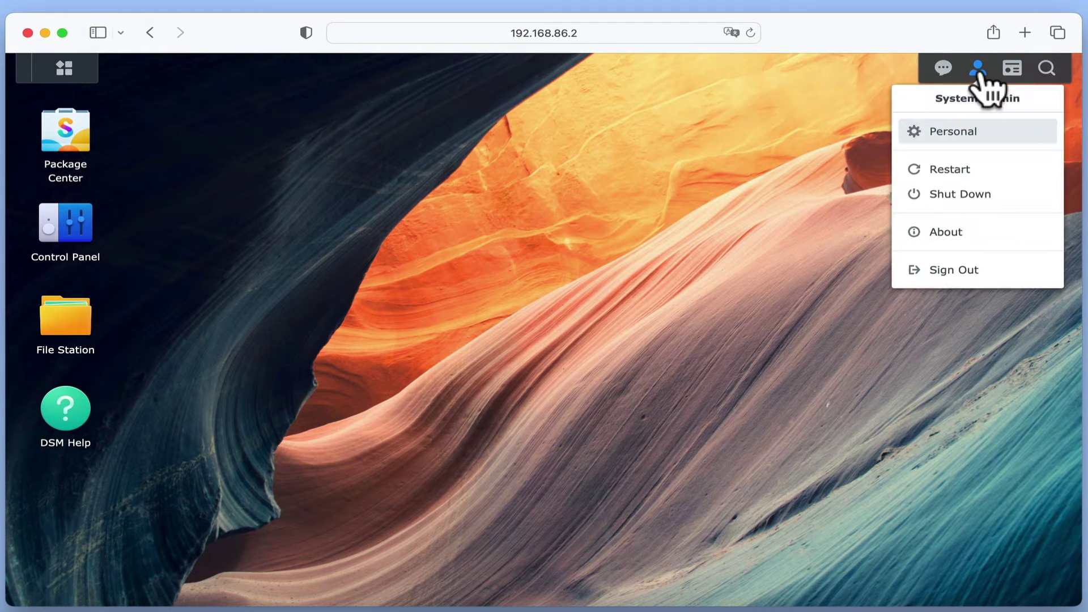
{"action": "left_click", "coordinate": [973, 276]}
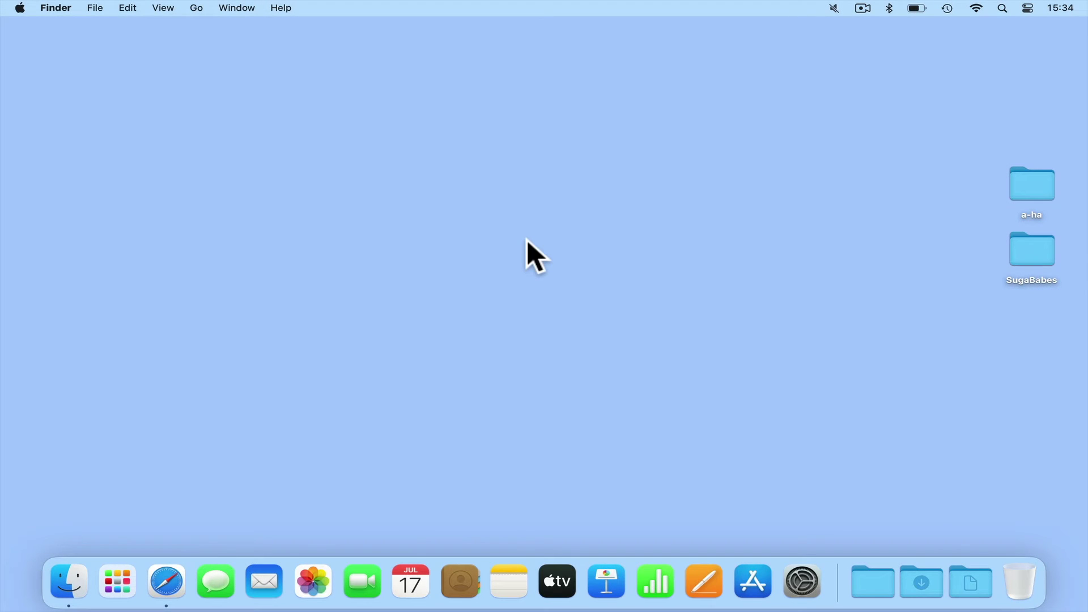
{"action": "left_click", "coordinate": [1022, 242]}
{"action": "double_click", "coordinate": [1033, 258]}
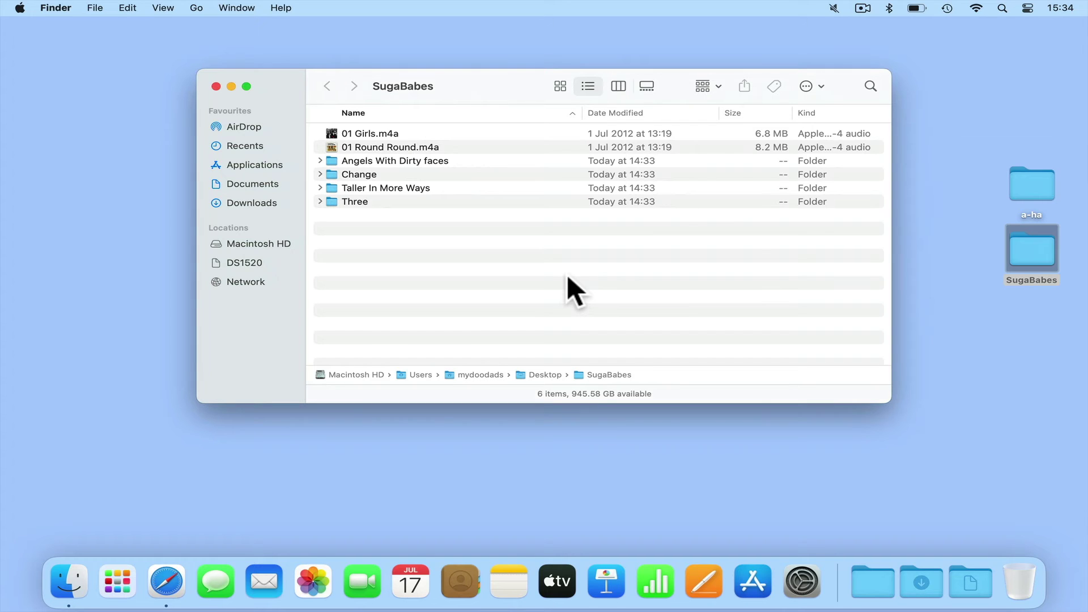
{"action": "left_click", "coordinate": [217, 86]}
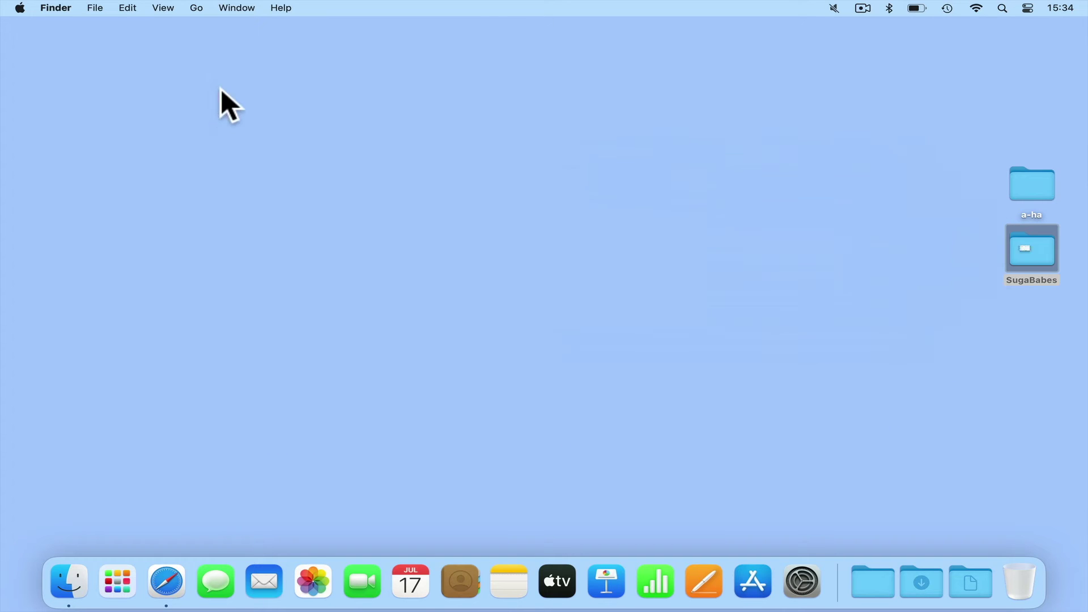
{"action": "left_click", "coordinate": [547, 237]}
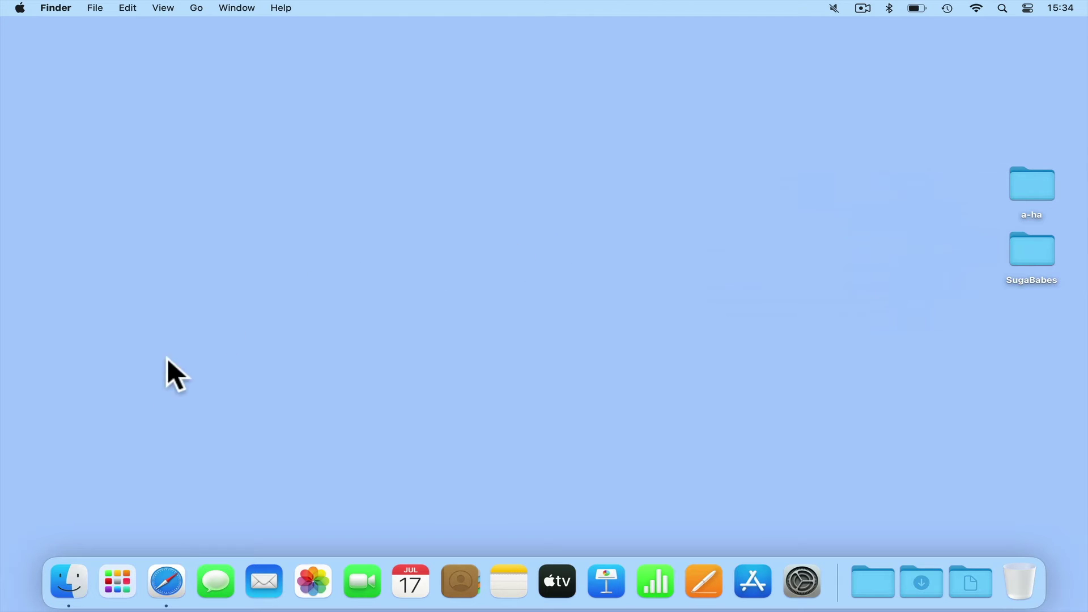
Step: Open Safari and go to the NAS at 192.168.86.2
{"action": "left_click", "coordinate": [172, 574]}
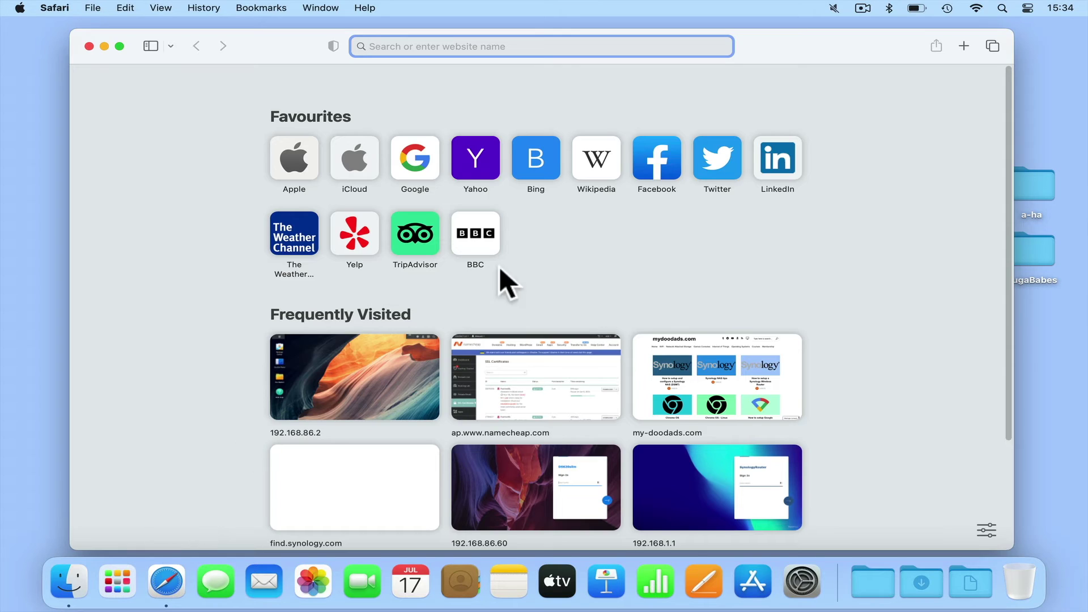
{"action": "type", "text": "192"}
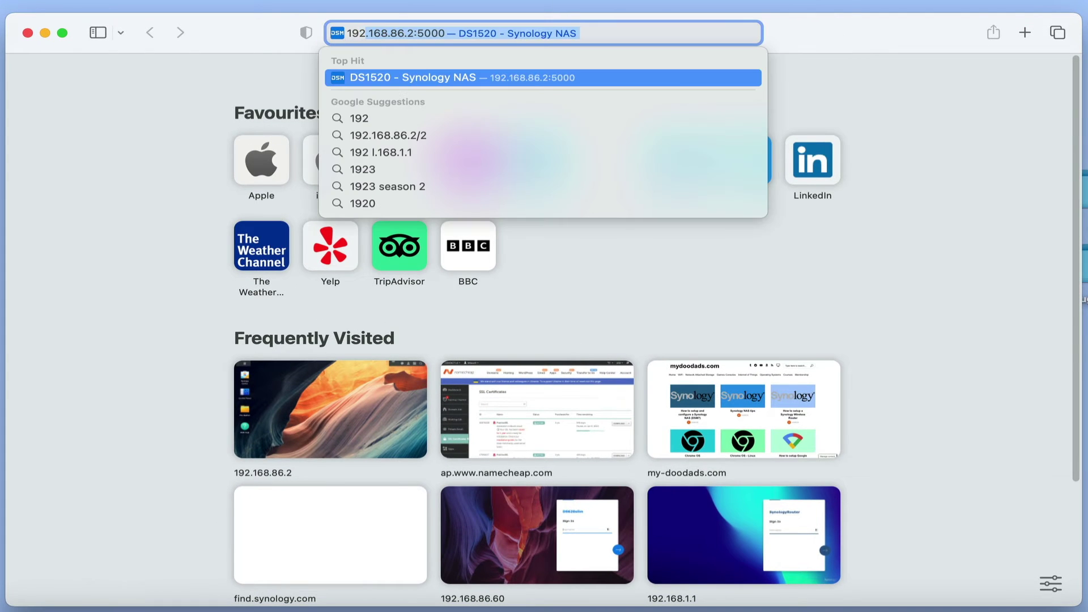
{"action": "key", "text": "Right"}
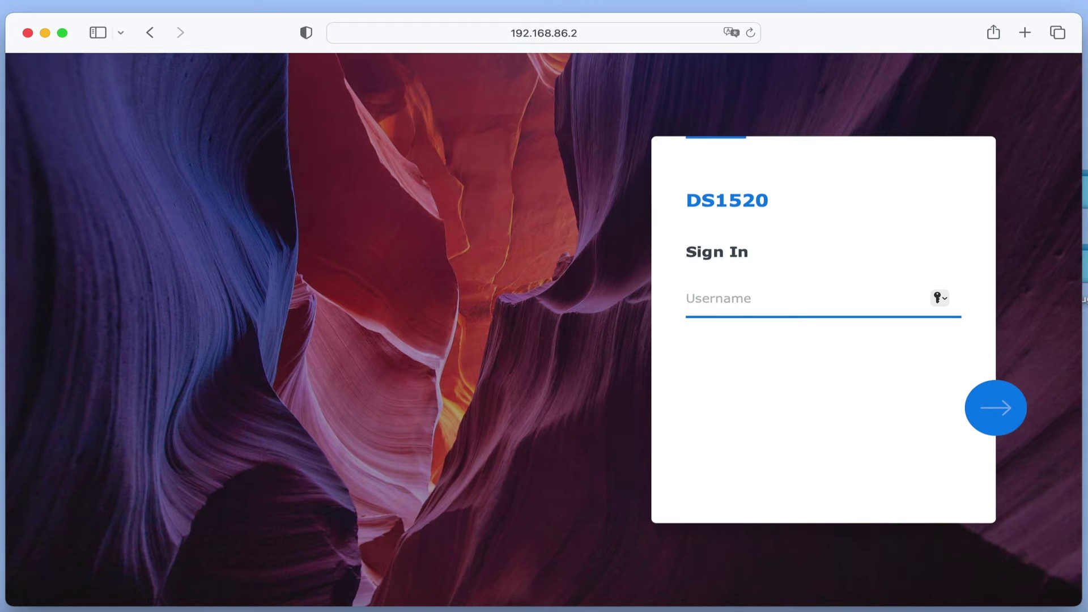
Step: Sign in with the regular user's username and password
{"action": "type", "text": "mydoodads"}
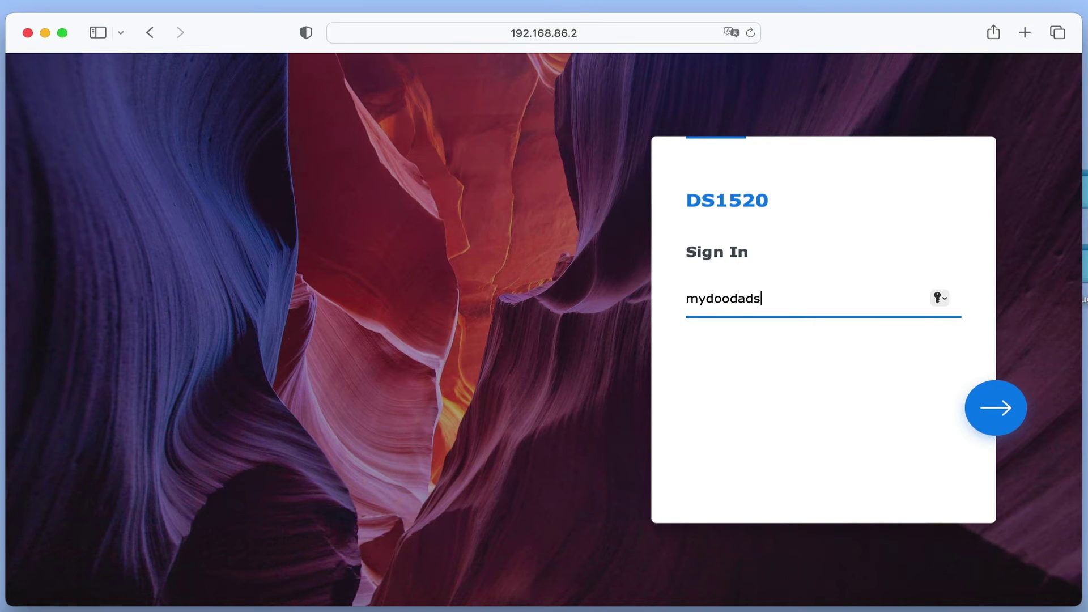
{"action": "left_click", "coordinate": [1001, 418]}
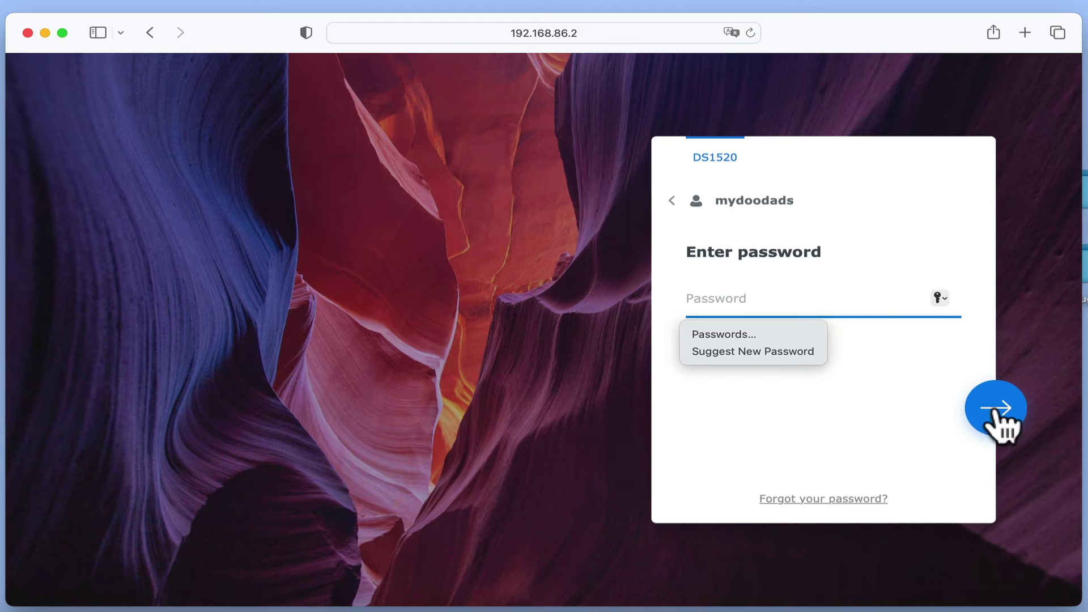
{"action": "type", "text": "********"}
{"action": "left_click", "coordinate": [1014, 418]}
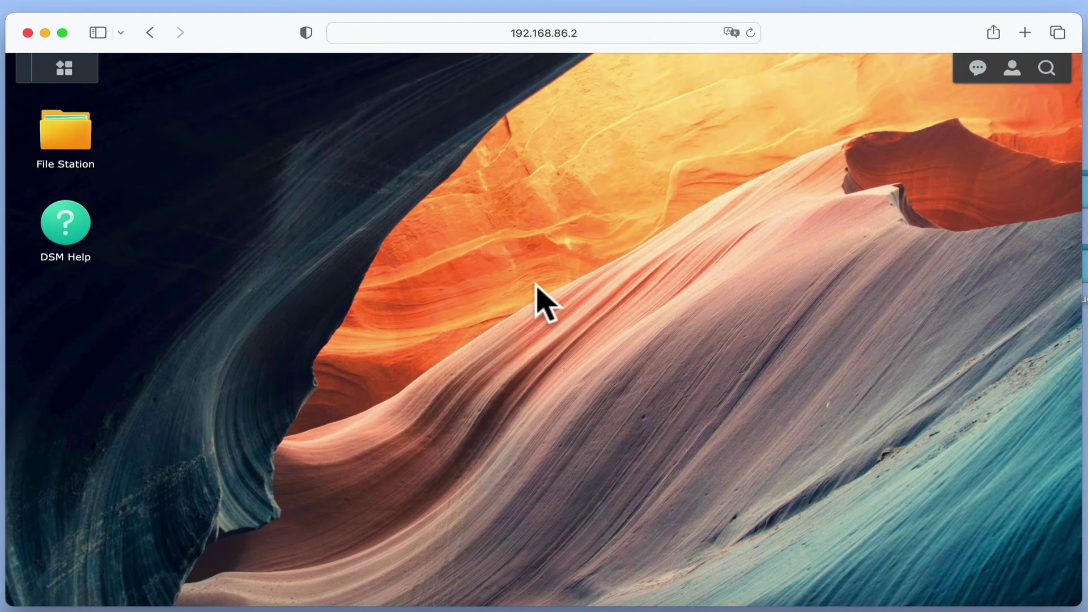
{"action": "left_click", "coordinate": [70, 141]}
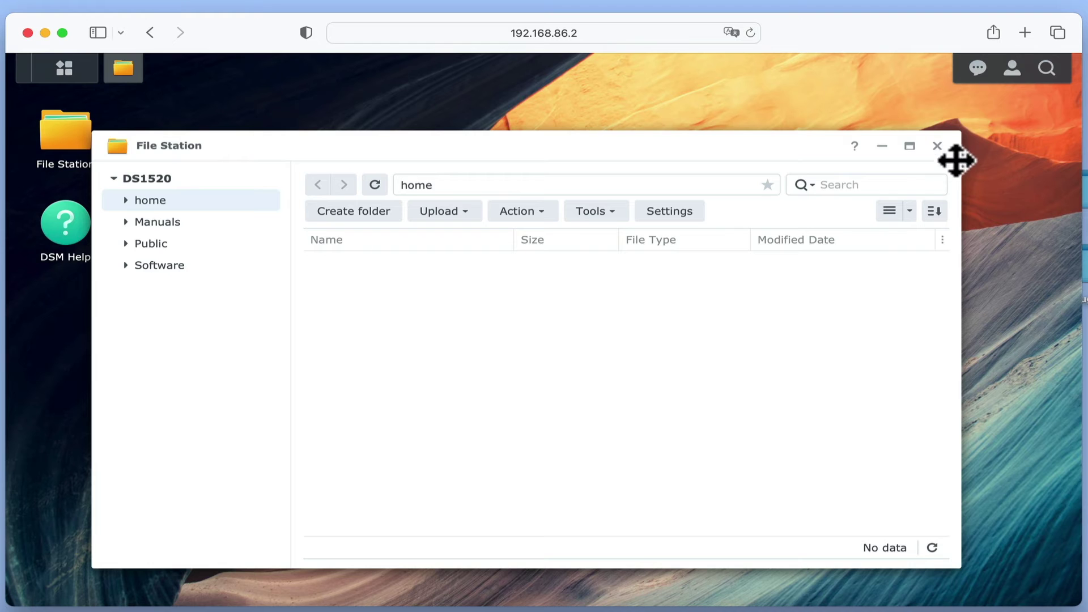
{"action": "left_click", "coordinate": [938, 146]}
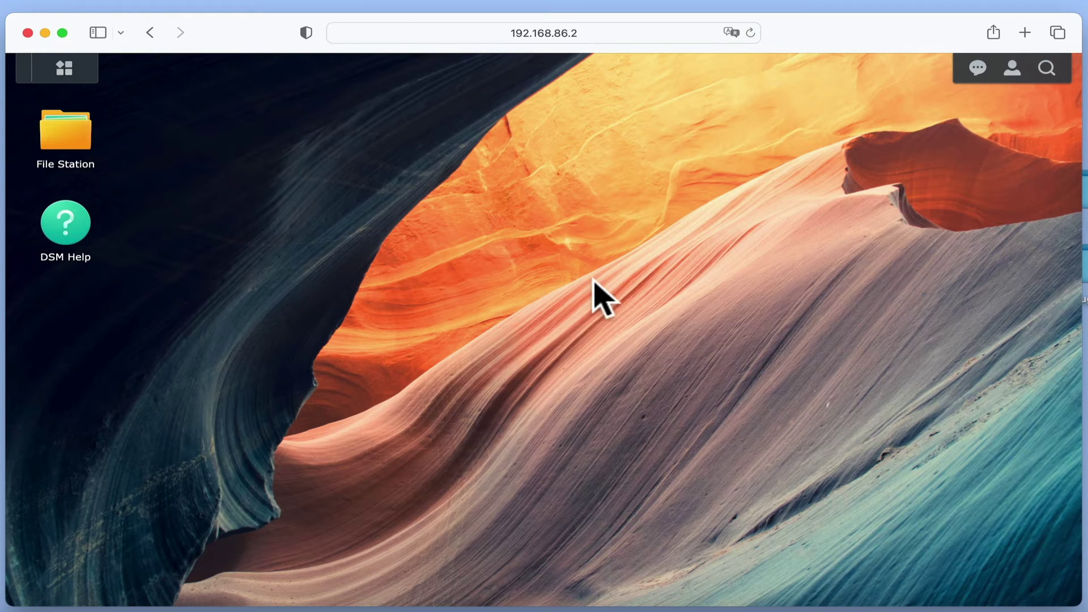
{"action": "left_click", "coordinate": [79, 77]}
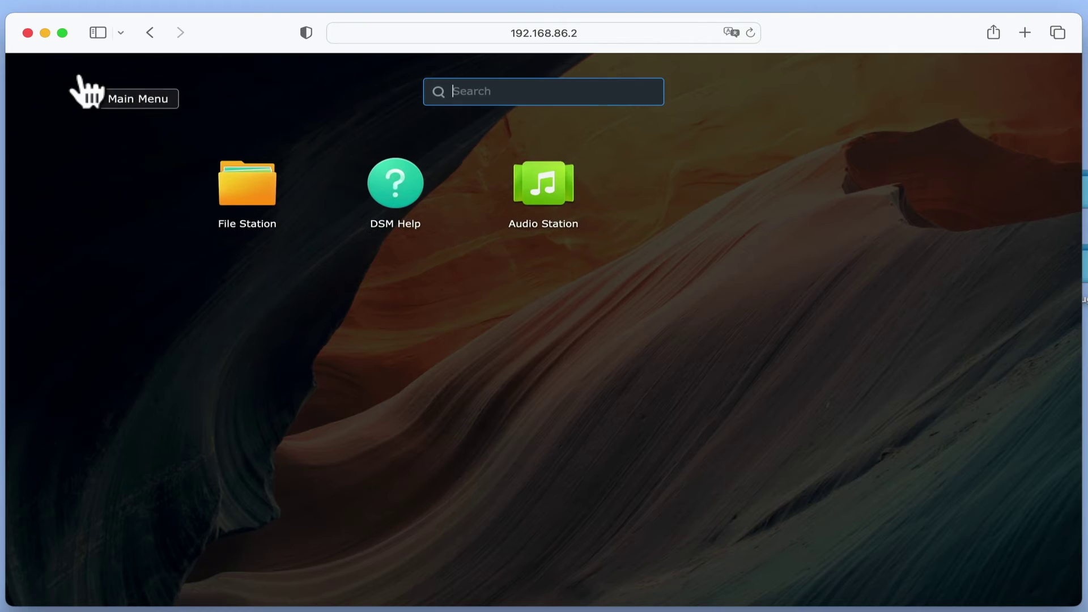
{"action": "left_click", "coordinate": [548, 200]}
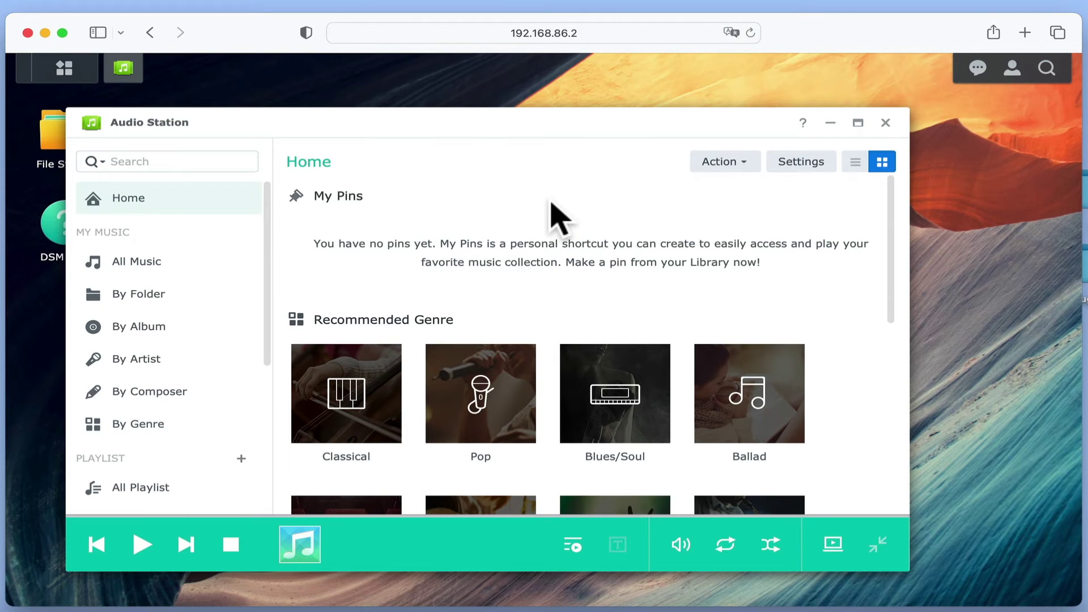
{"action": "left_click", "coordinate": [885, 122]}
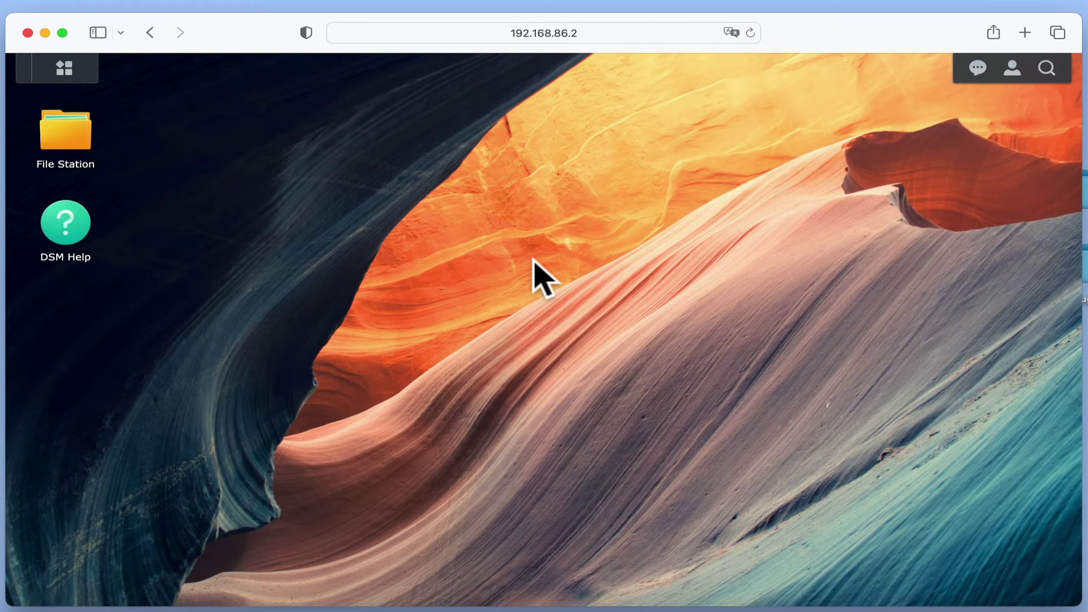
{"action": "left_click", "coordinate": [79, 152]}
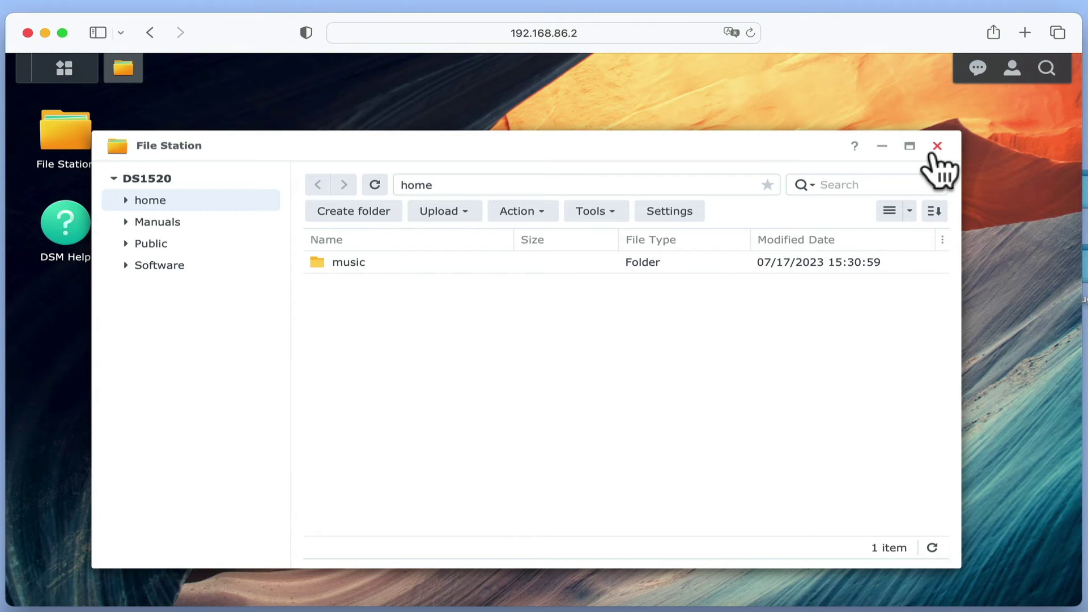
Step: Close File Station and sign out of the non-admin user's session
{"action": "left_click", "coordinate": [936, 149]}
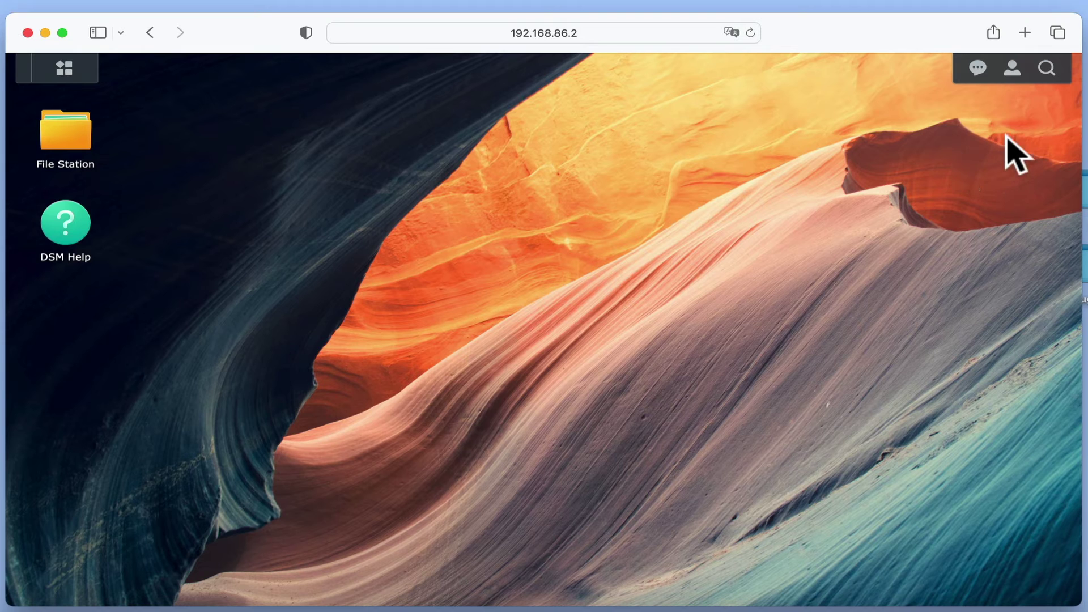
{"action": "left_click", "coordinate": [1012, 68]}
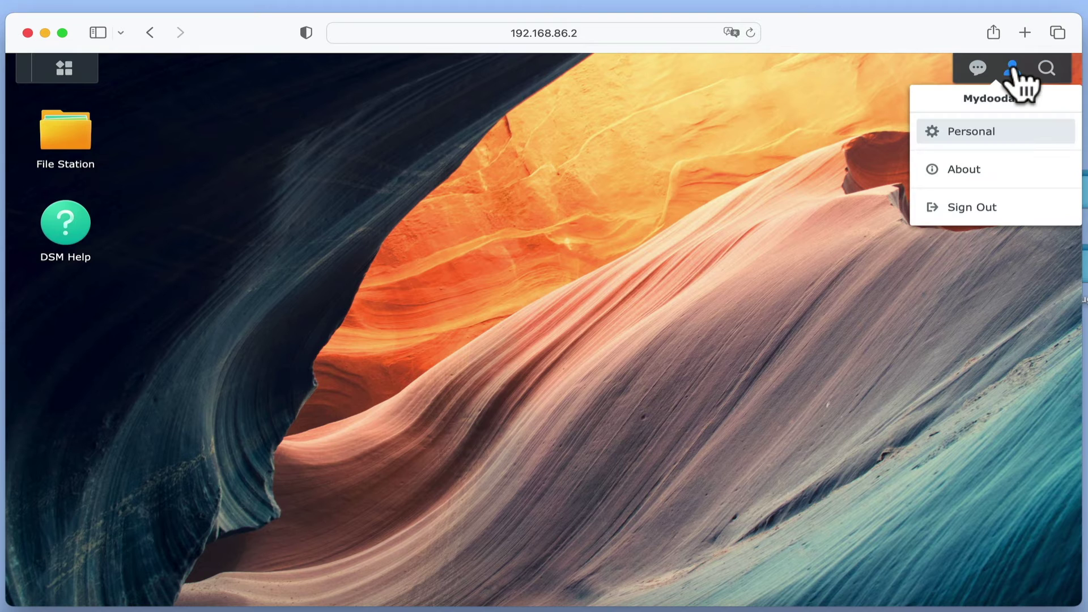
{"action": "left_click", "coordinate": [991, 207]}
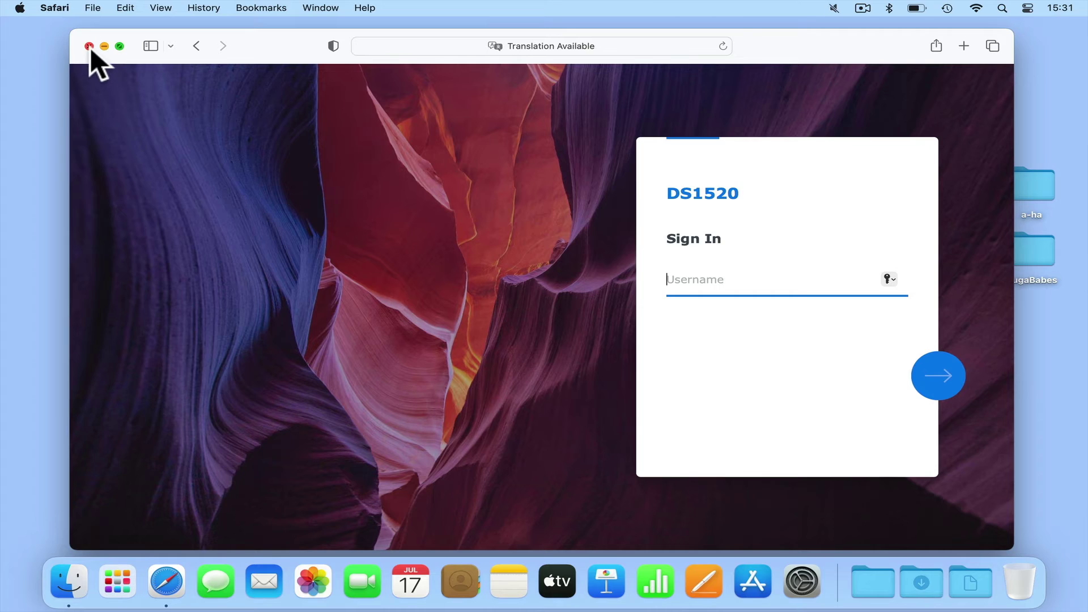
Step: Close the browser and mount the NAS home share using the Network Script
{"action": "left_click", "coordinate": [89, 46]}
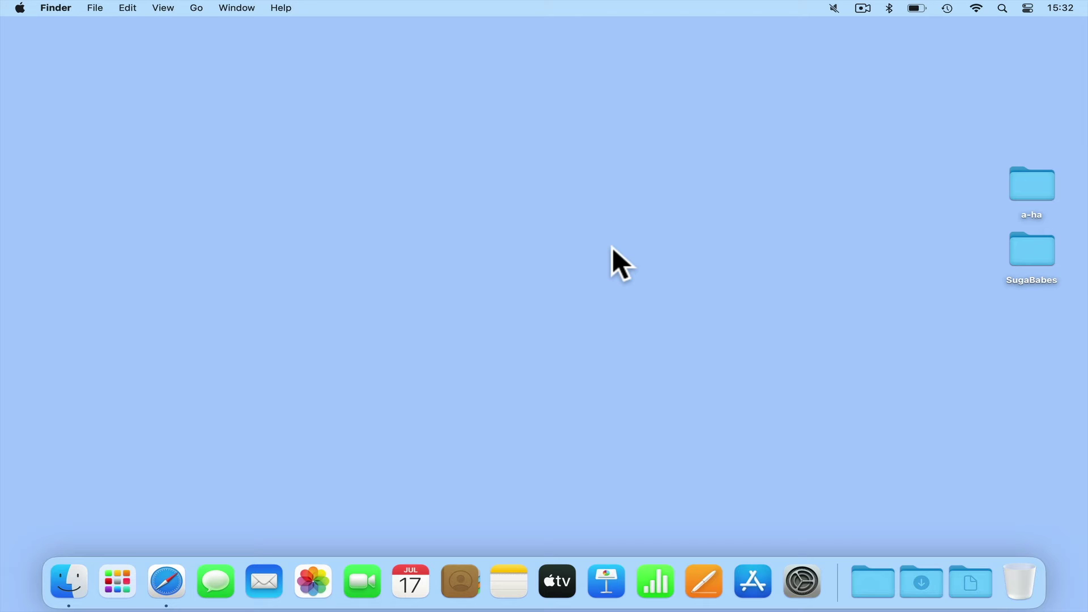
{"action": "left_click", "coordinate": [881, 595]}
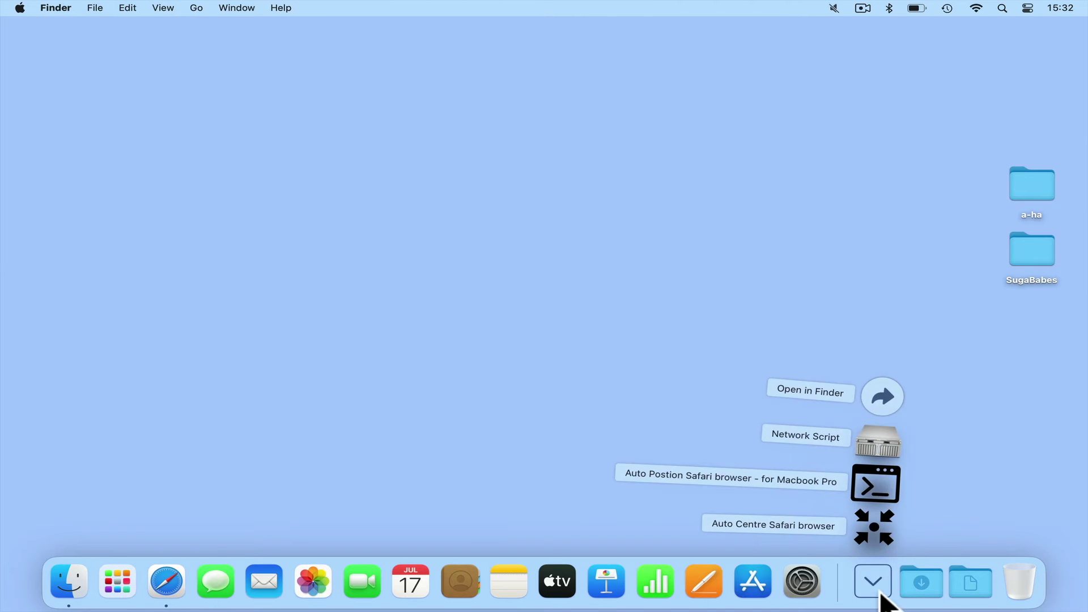
{"action": "left_click", "coordinate": [872, 445]}
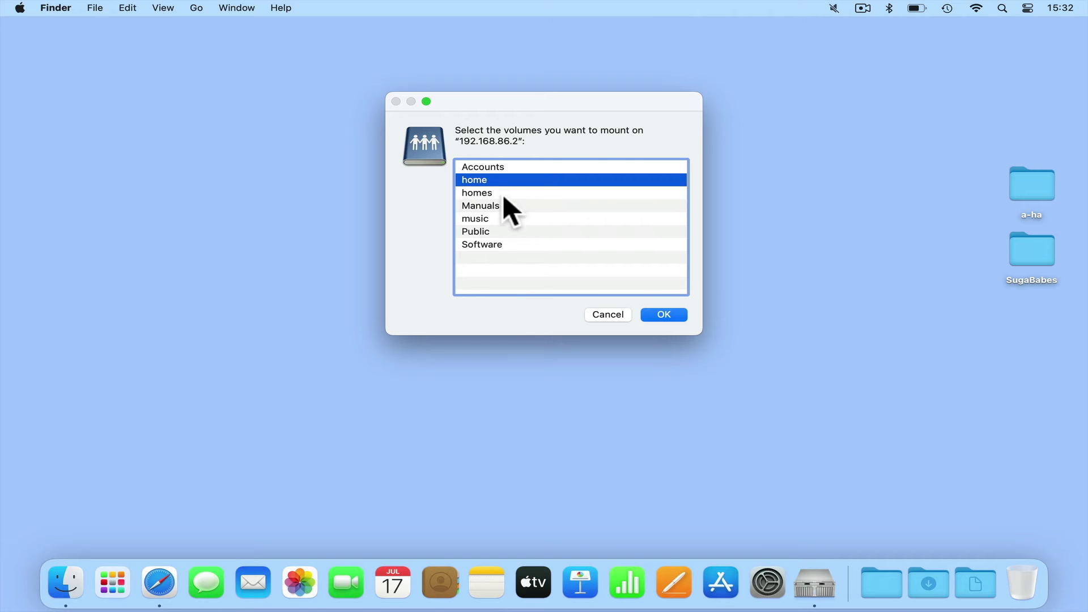
{"action": "left_click", "coordinate": [683, 315]}
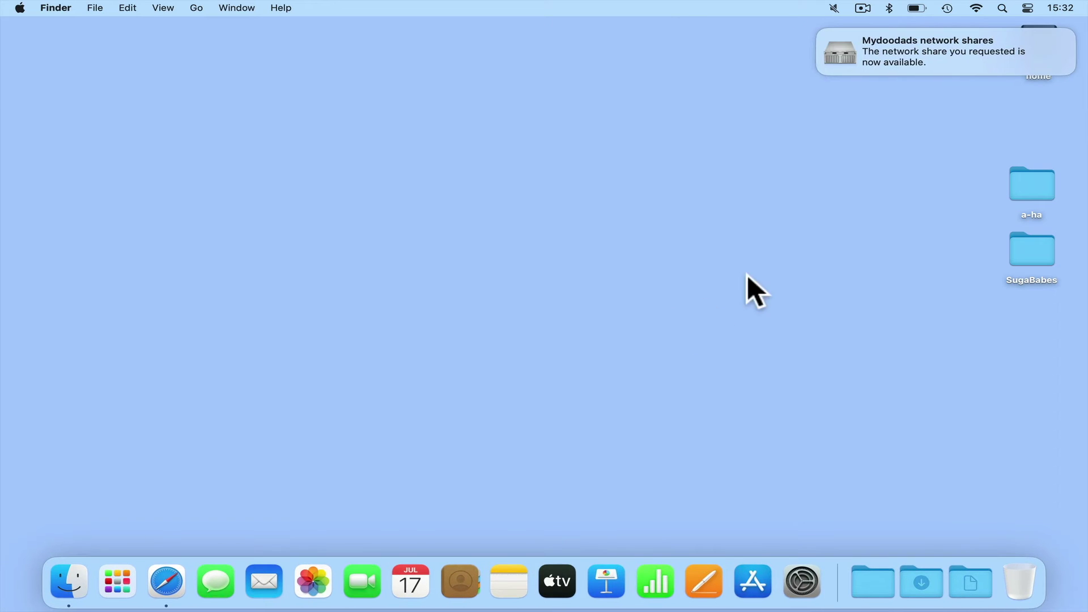
{"action": "left_click", "coordinate": [823, 31]}
Step: Copy the SugaBabes folder into the home share's music folder
{"action": "left_click", "coordinate": [1038, 54]}
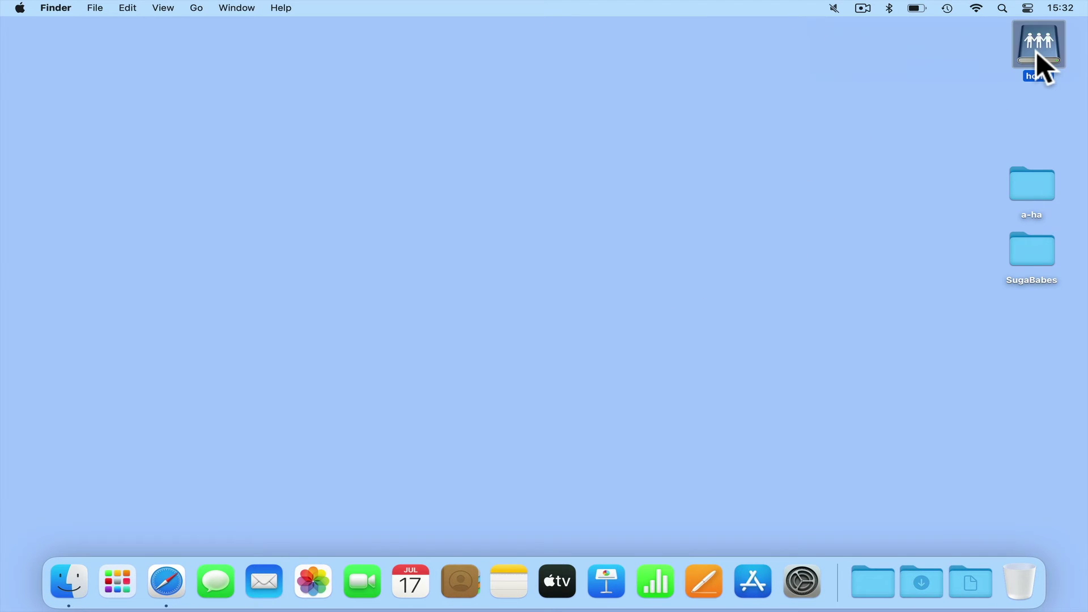
{"action": "double_click", "coordinate": [1035, 51]}
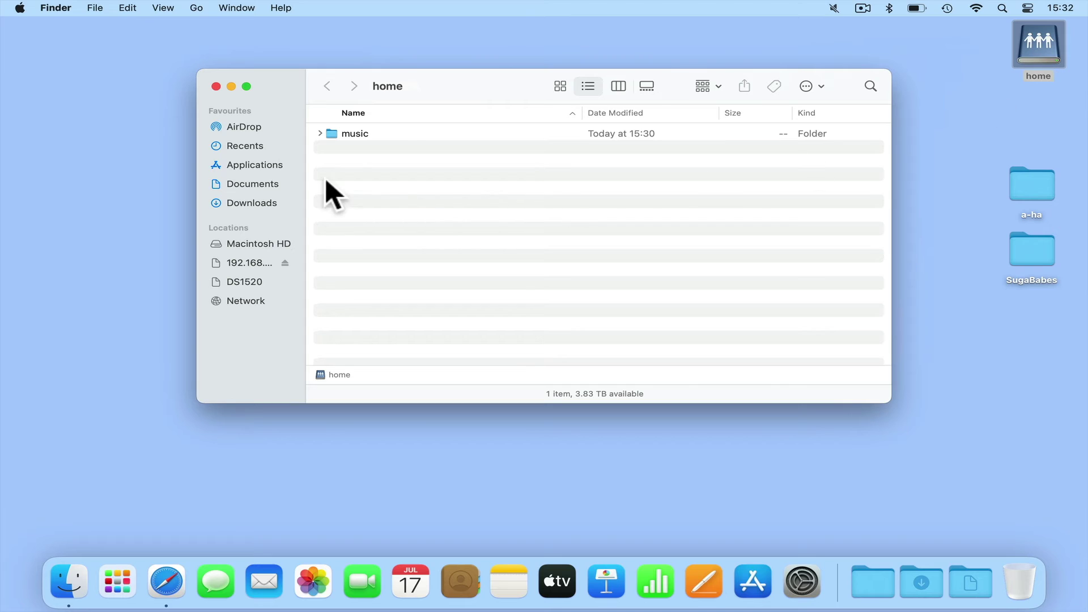
{"action": "double_click", "coordinate": [343, 135]}
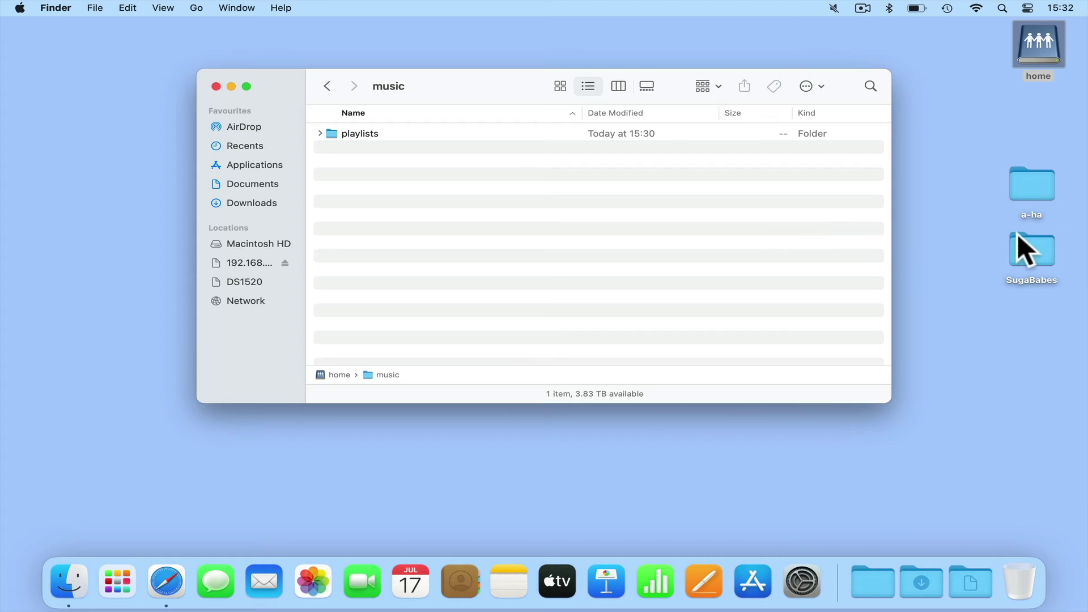
{"action": "left_click_drag", "start_coordinate": [1022, 241], "coordinate": [383, 195]}
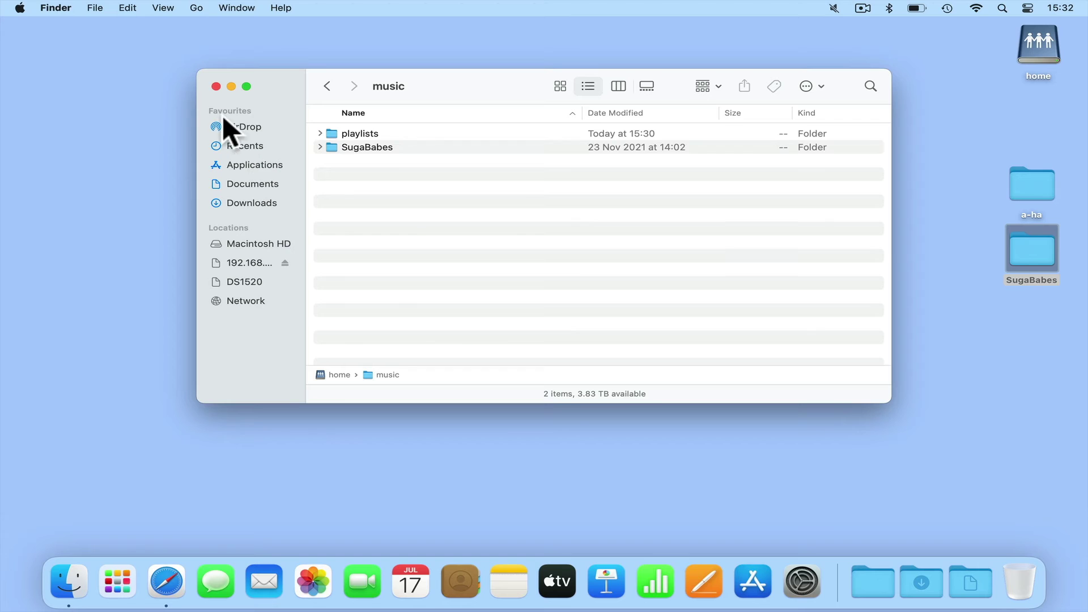
Step: Close the music folder window and eject the home share to the Bin
{"action": "left_click", "coordinate": [216, 86]}
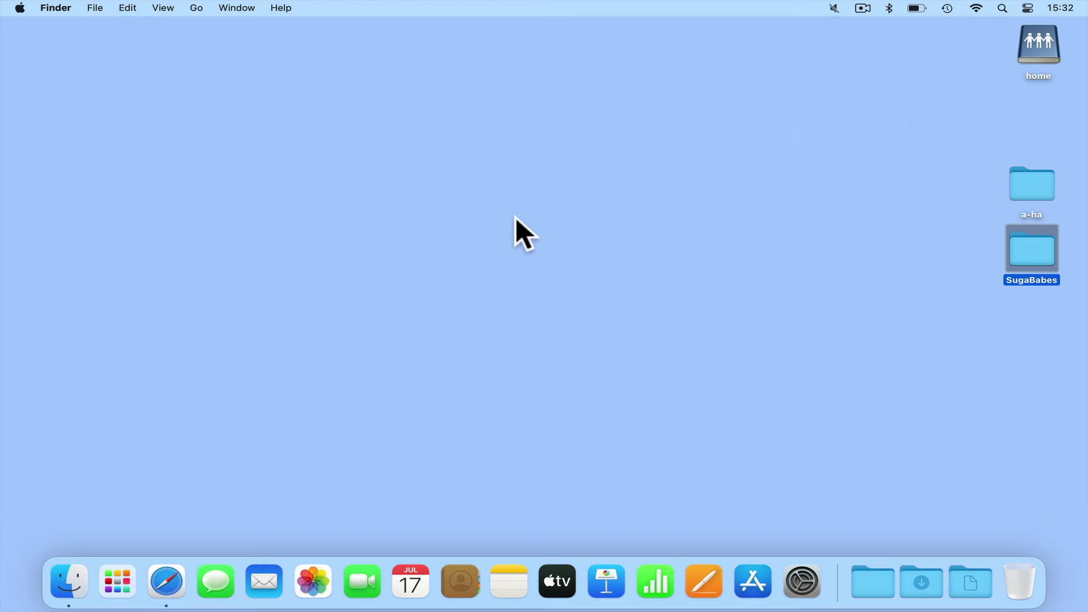
{"action": "left_click", "coordinate": [517, 220]}
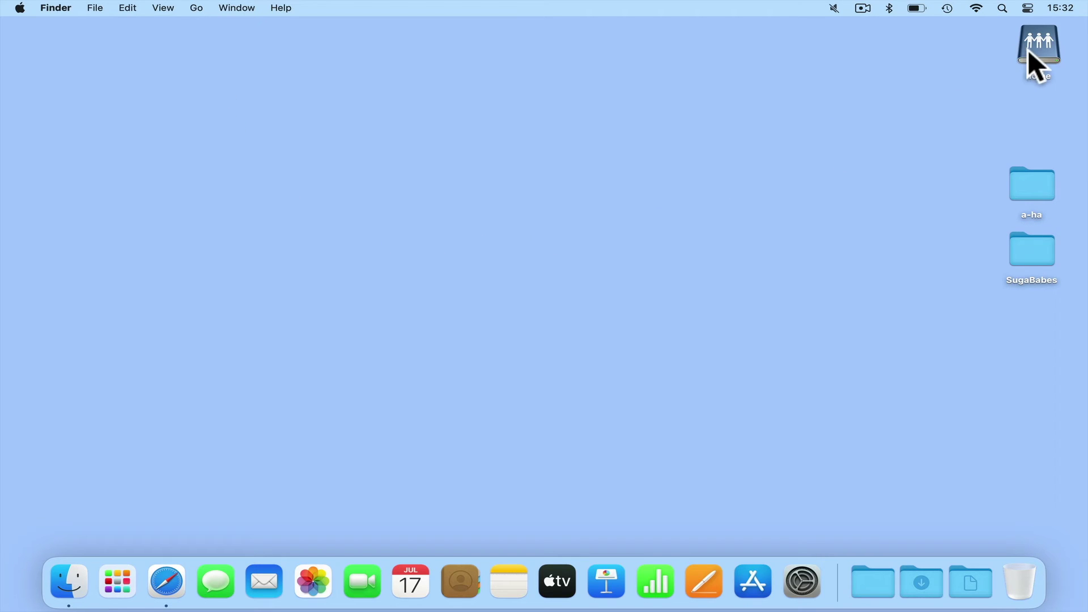
{"action": "left_click_drag", "start_coordinate": [1028, 49], "coordinate": [1017, 590]}
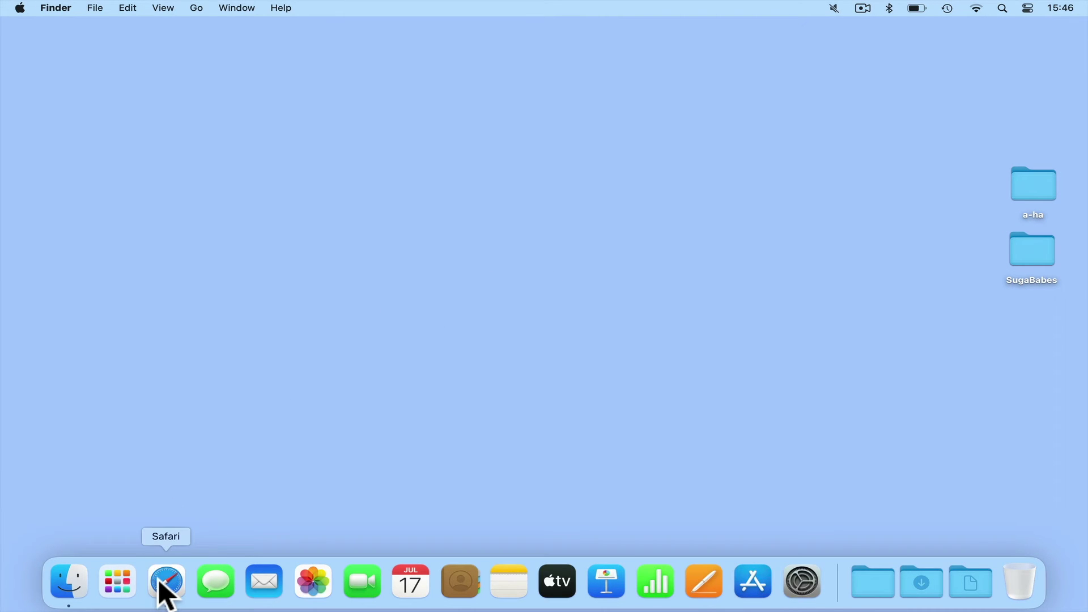
Step: Sign in to DSM at 192.168.86.2:5000 with the admin username and password
{"action": "left_click", "coordinate": [164, 584]}
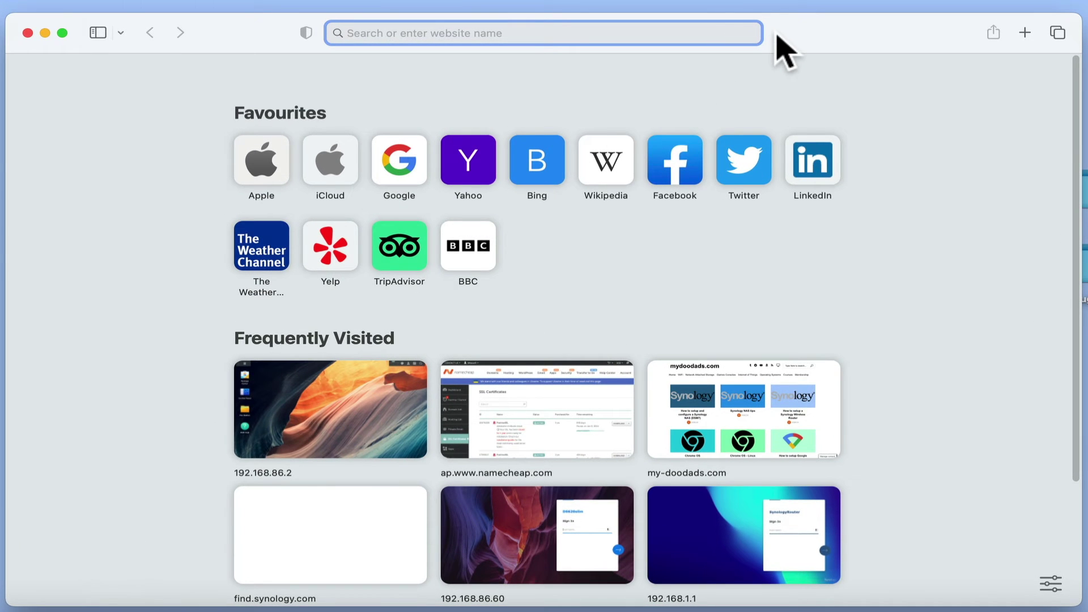
{"action": "type", "text": "192.168.86.2:5000/"}
{"action": "key", "text": "Return"}
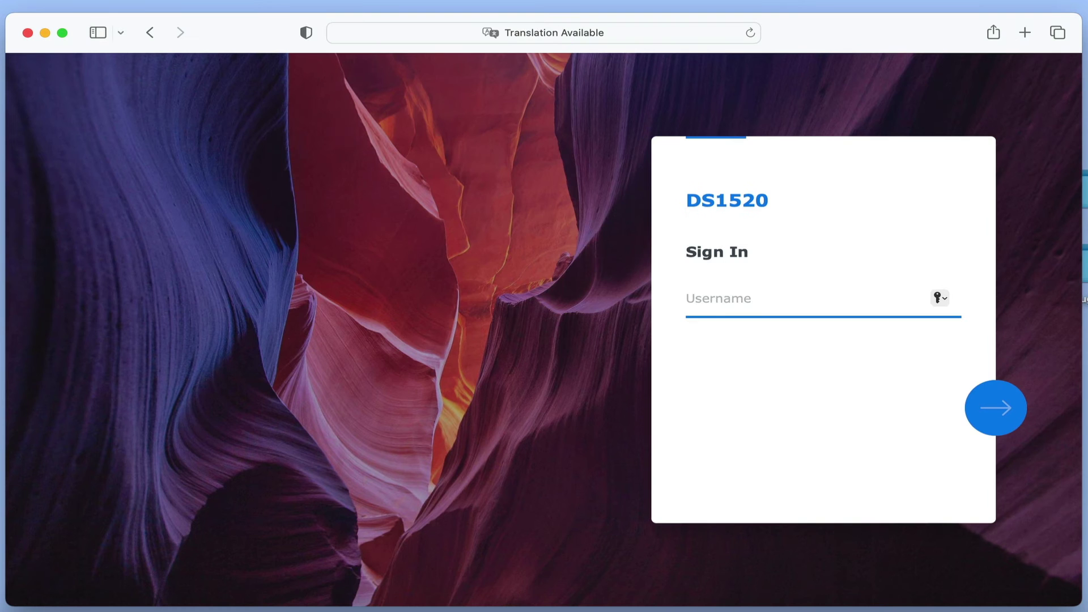
{"action": "type", "text": "system-admin"}
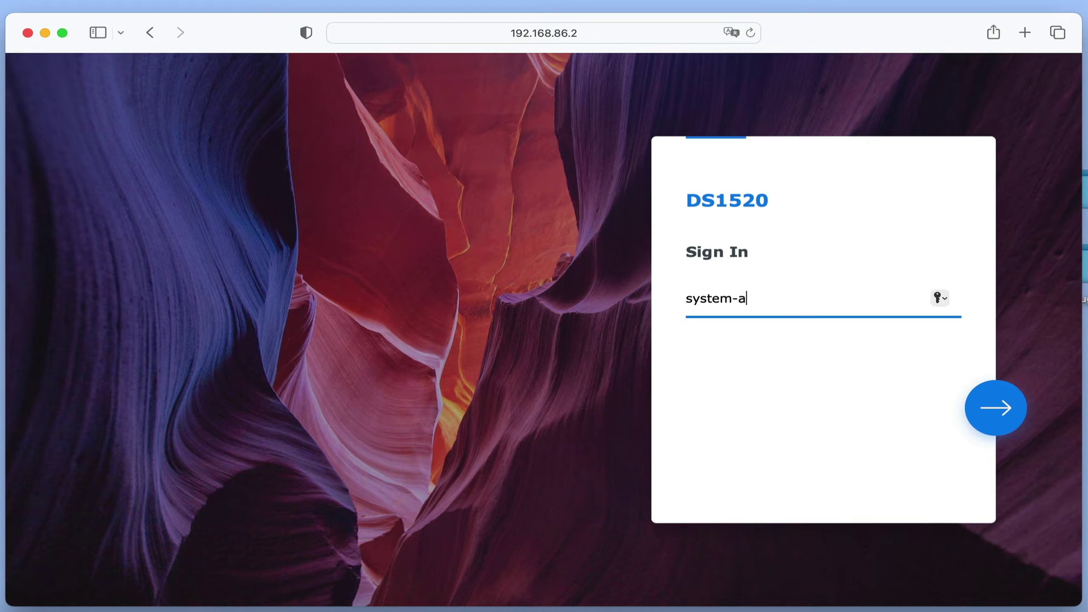
{"action": "left_click", "coordinate": [1005, 409]}
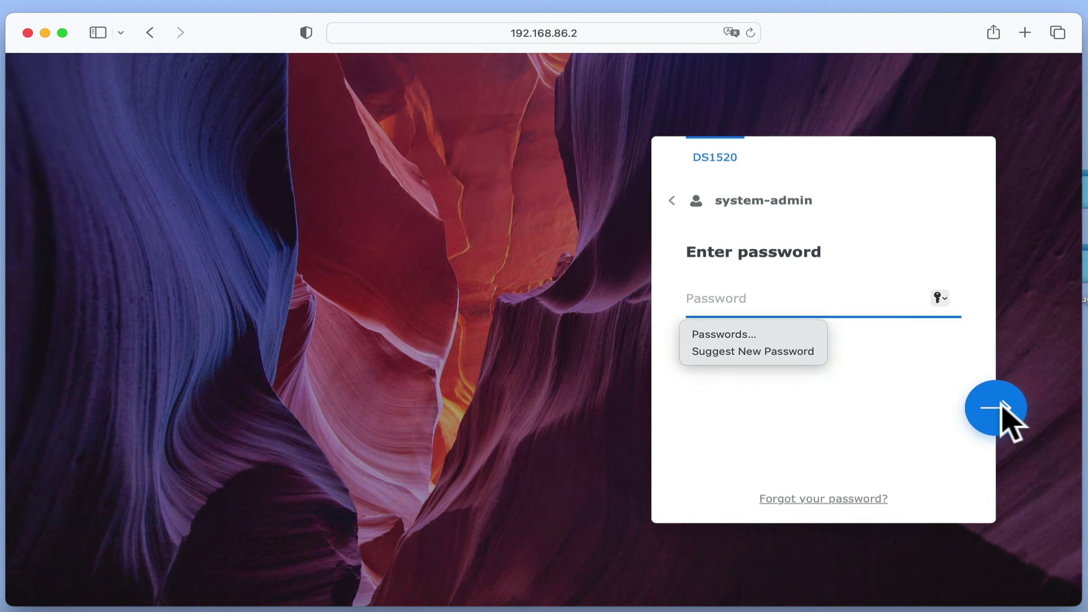
{"action": "type", "text": "•••••••••"}
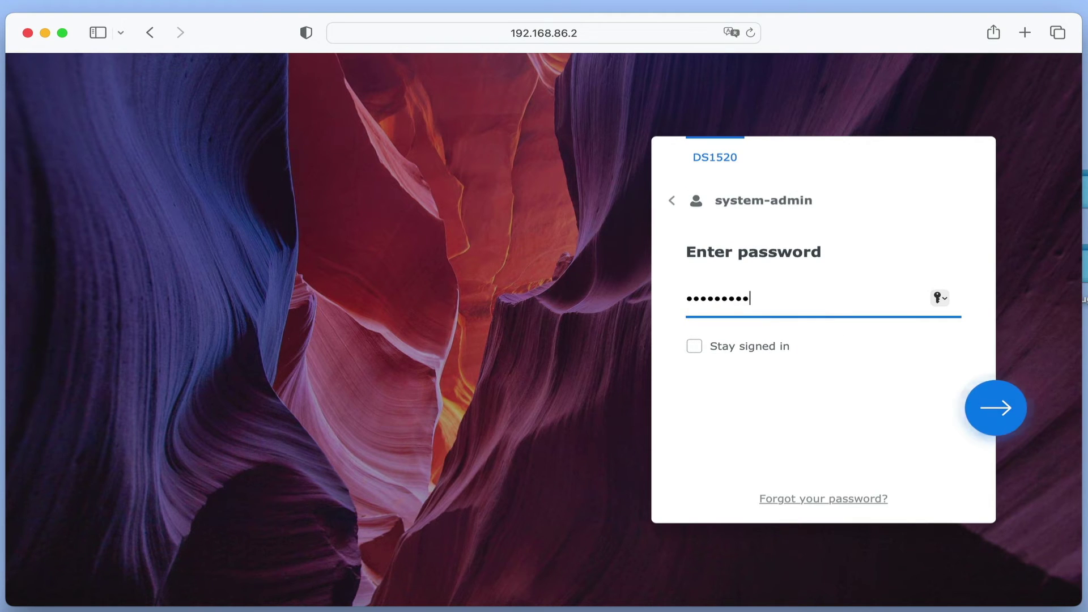
{"action": "left_click", "coordinate": [1001, 405]}
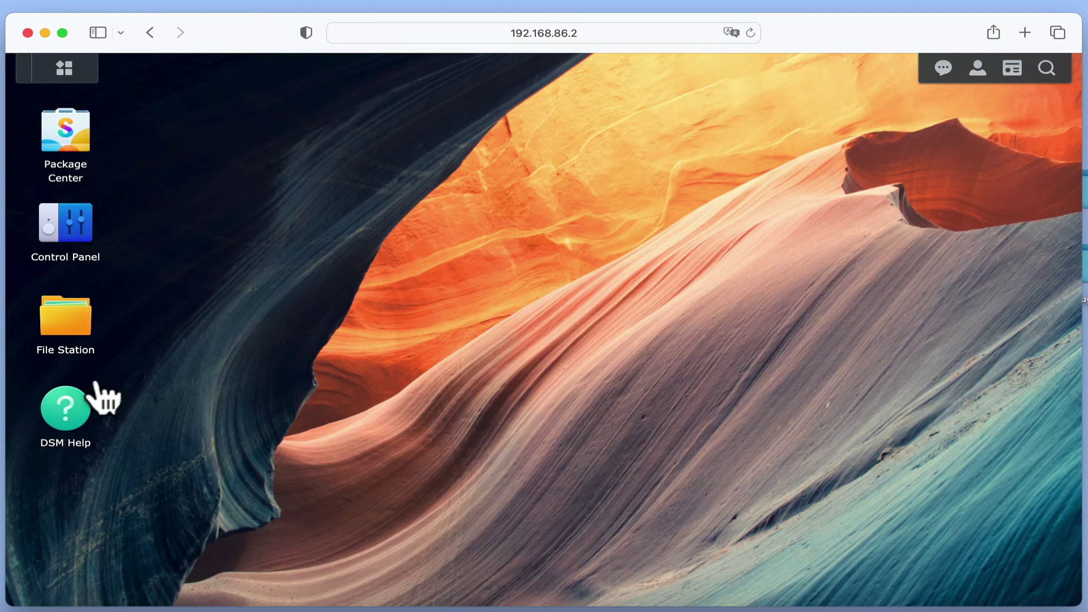
Step: Open the music shared folder in File Station and drag the a-ha folder in to upload
{"action": "left_click", "coordinate": [74, 337]}
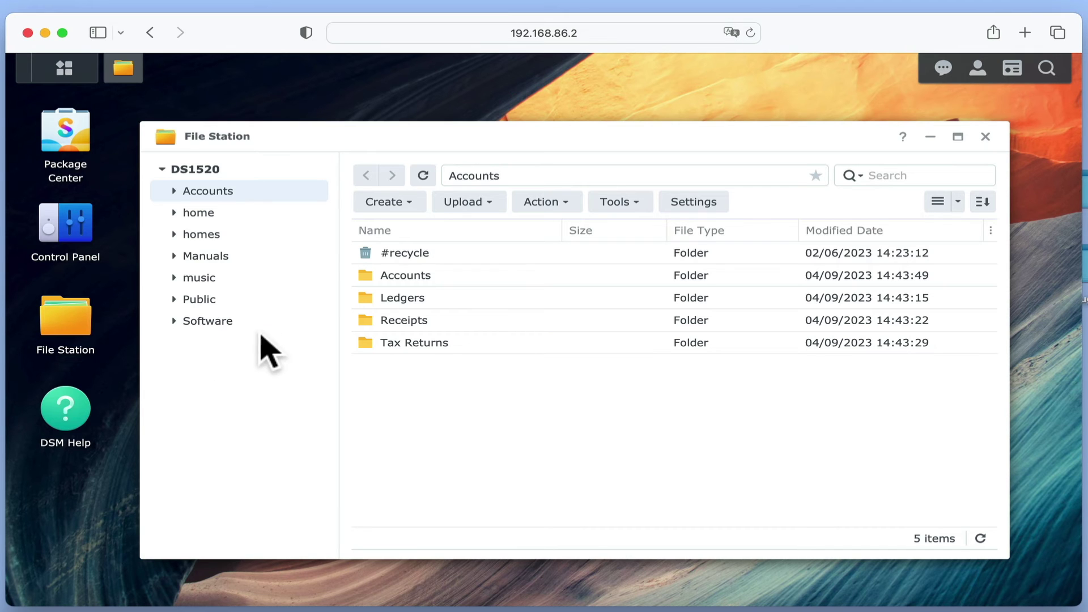
{"action": "left_click", "coordinate": [219, 284]}
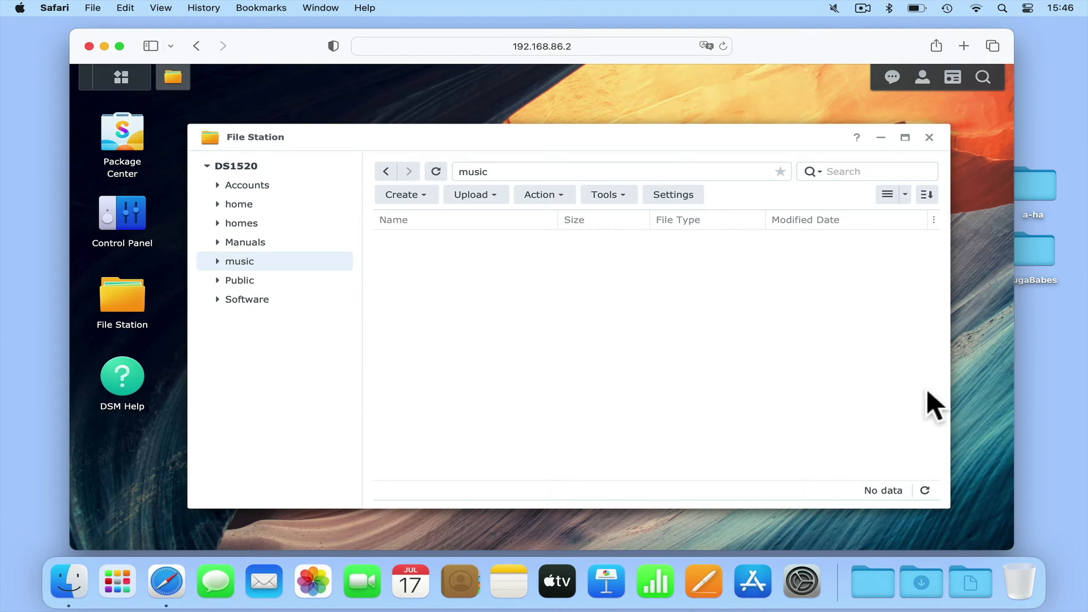
{"action": "left_click_drag", "start_coordinate": [1036, 188], "coordinate": [556, 264]}
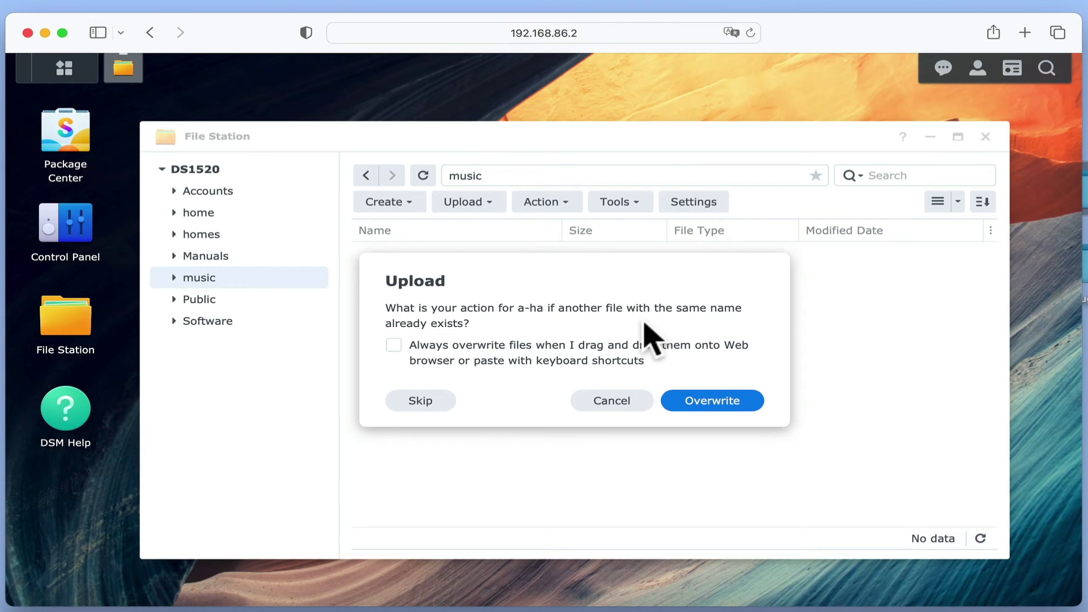
Step: Finish the a-ha upload, replacing existing files, and check its two album subfolders
{"action": "left_click", "coordinate": [741, 399]}
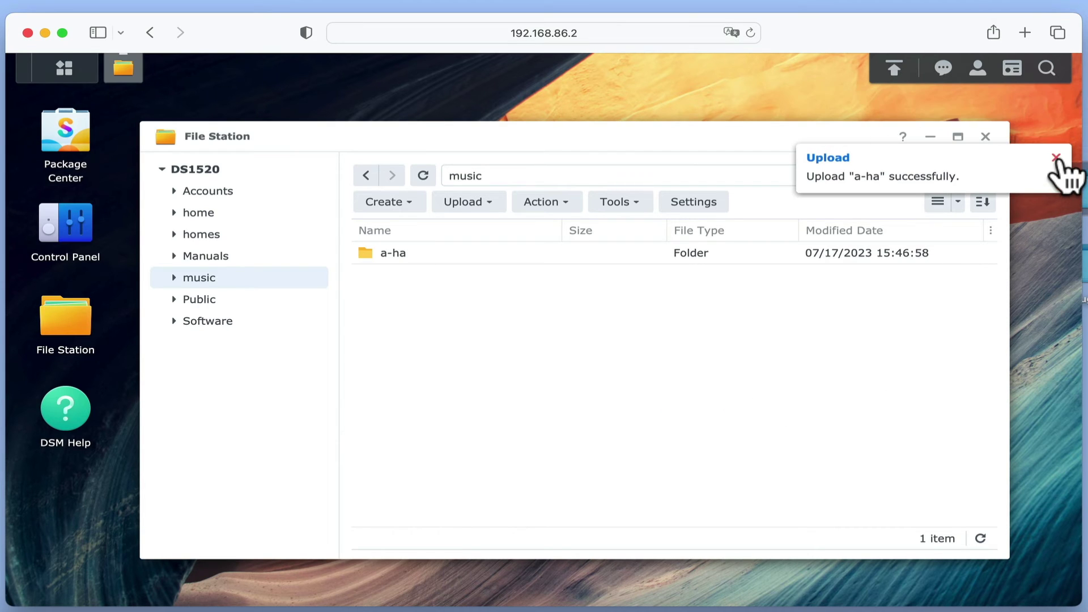
{"action": "left_click", "coordinate": [1056, 158]}
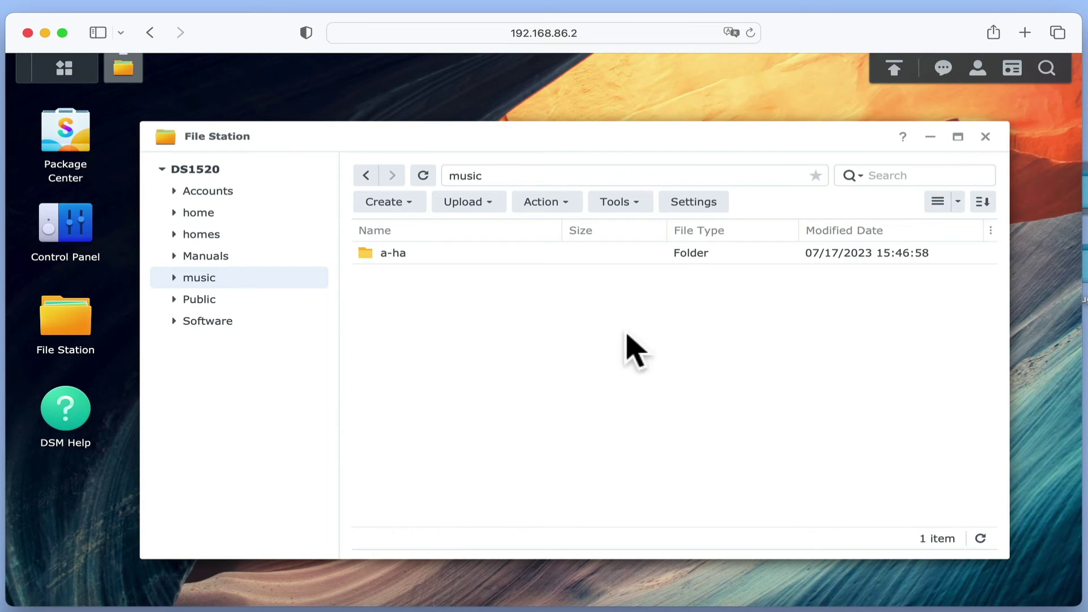
{"action": "double_click", "coordinate": [404, 255]}
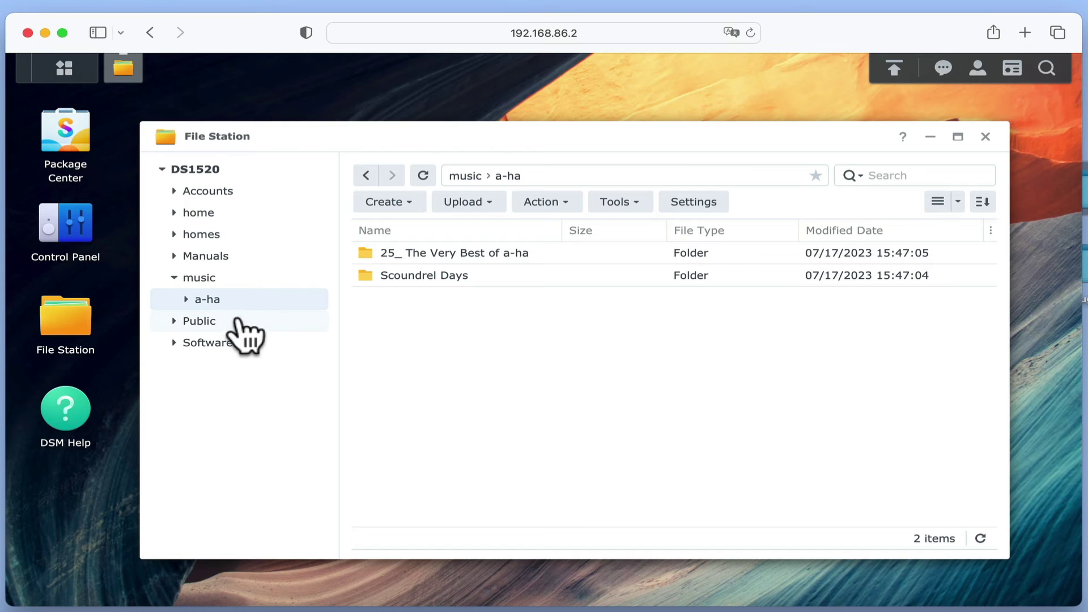
{"action": "left_click", "coordinate": [174, 278]}
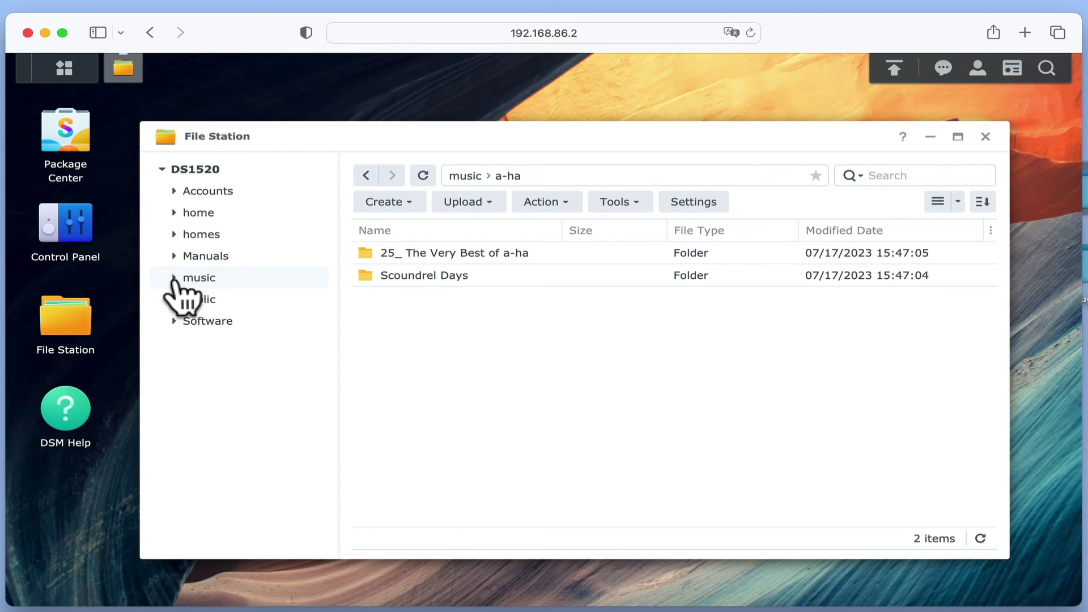
Step: Close File Station and sign out of DSM
{"action": "left_click", "coordinate": [986, 137]}
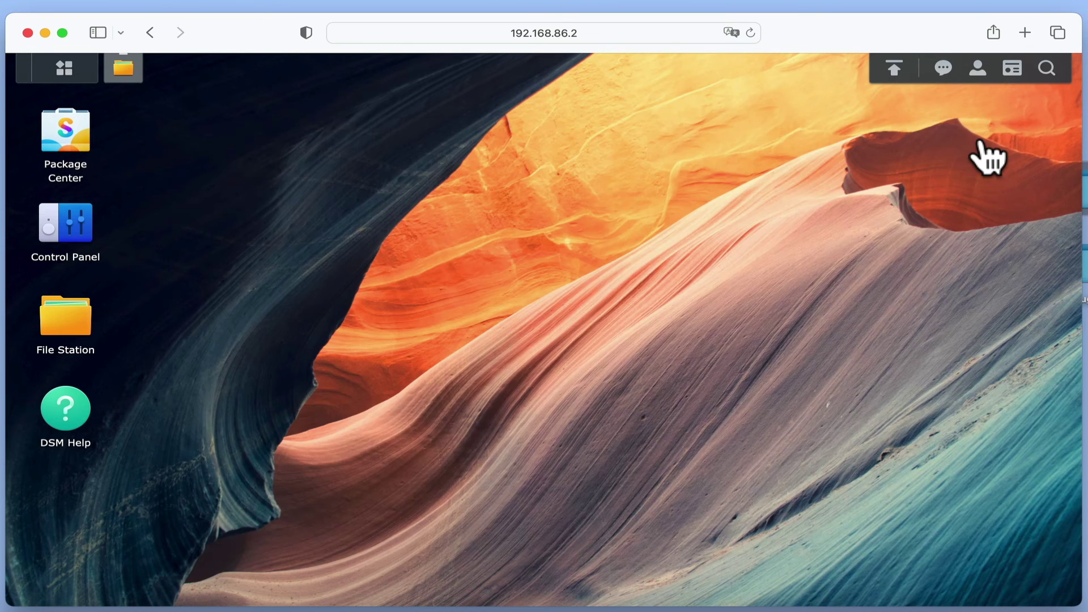
{"action": "left_click", "coordinate": [977, 74]}
{"action": "left_click", "coordinate": [967, 272]}
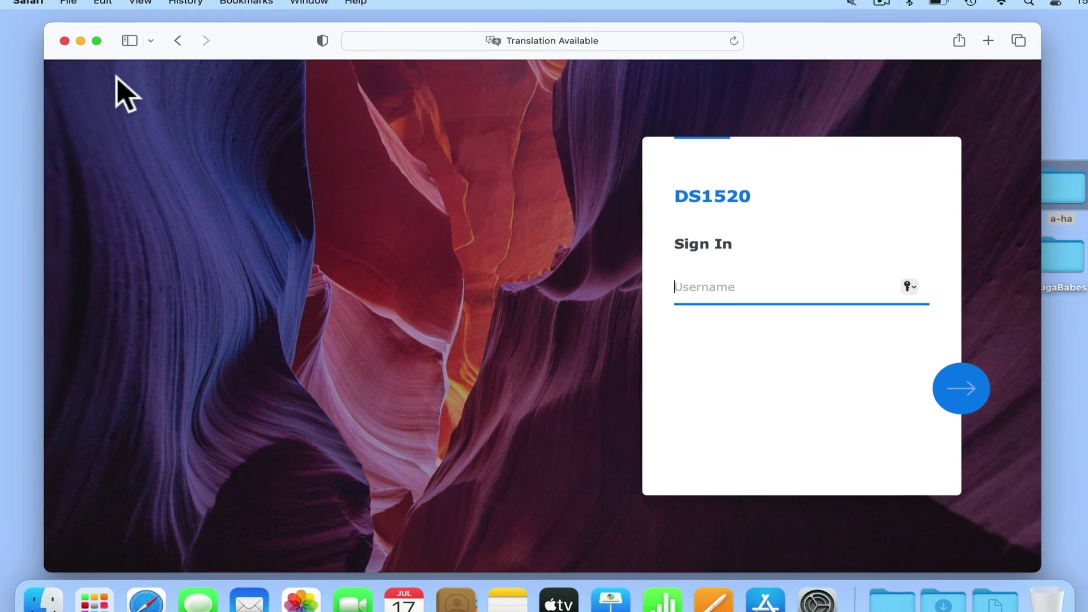
Step: Close the old Safari window and relaunch Safari from the Dock
{"action": "left_click", "coordinate": [65, 41]}
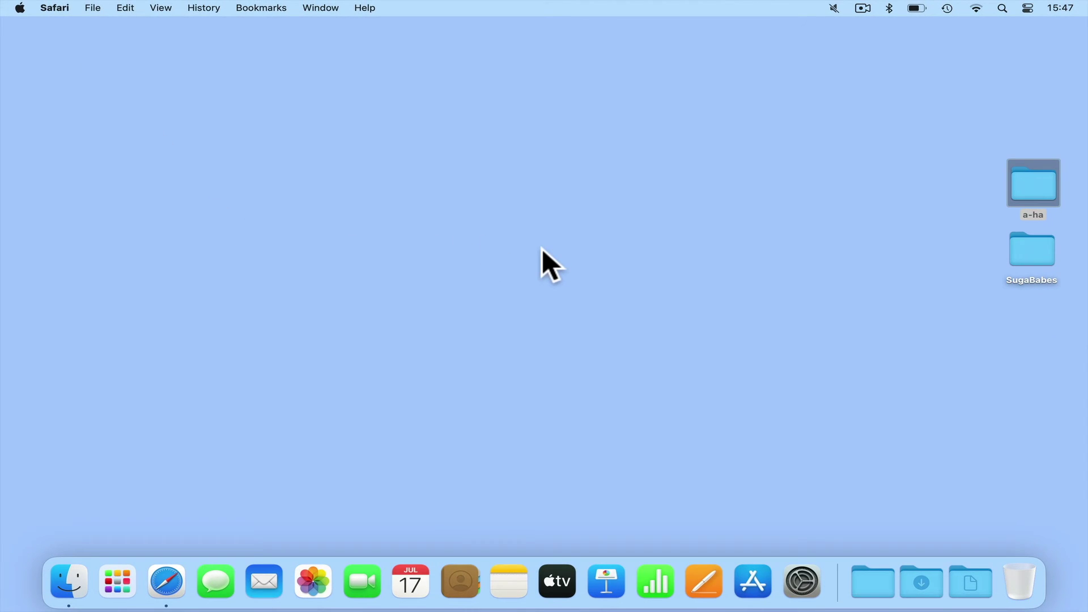
{"action": "key", "text": "super+Tab"}
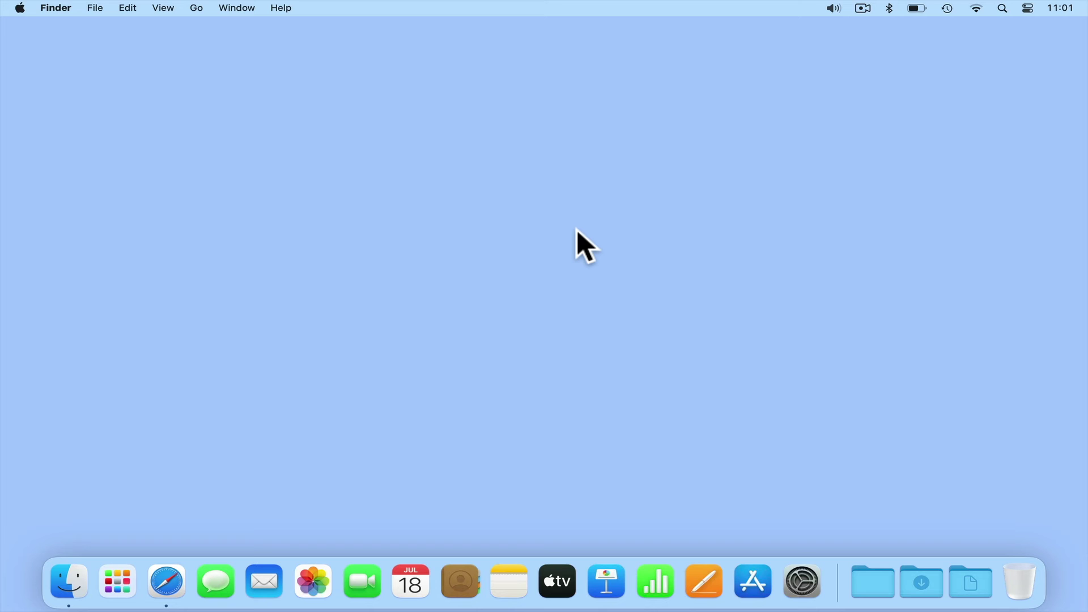
{"action": "left_click", "coordinate": [180, 573]}
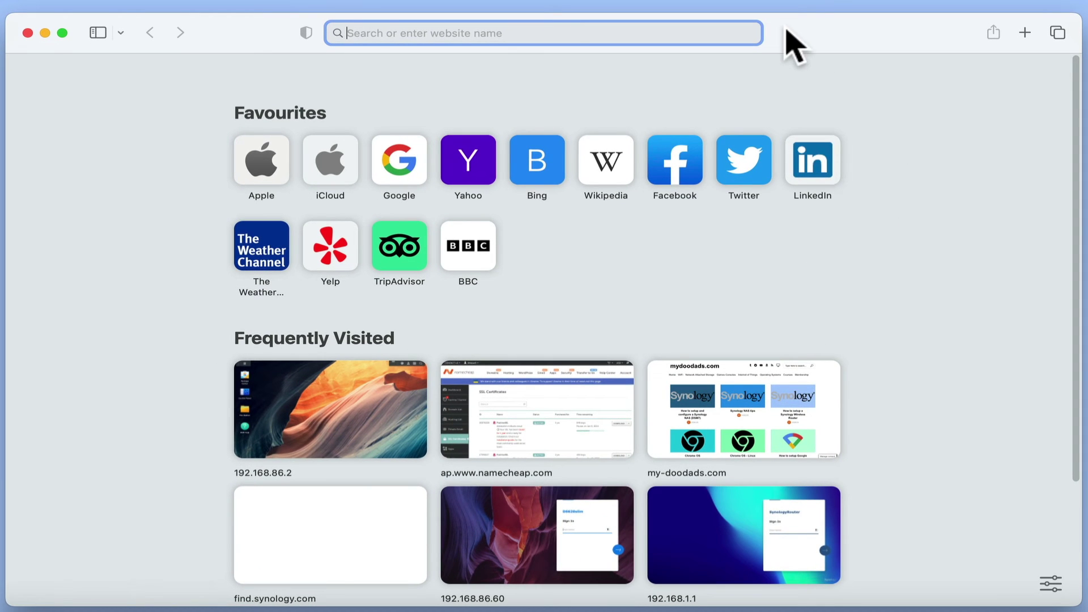
Step: Load 192.168.86.2:8800 in Safari's address bar
{"action": "type", "text": "19"}
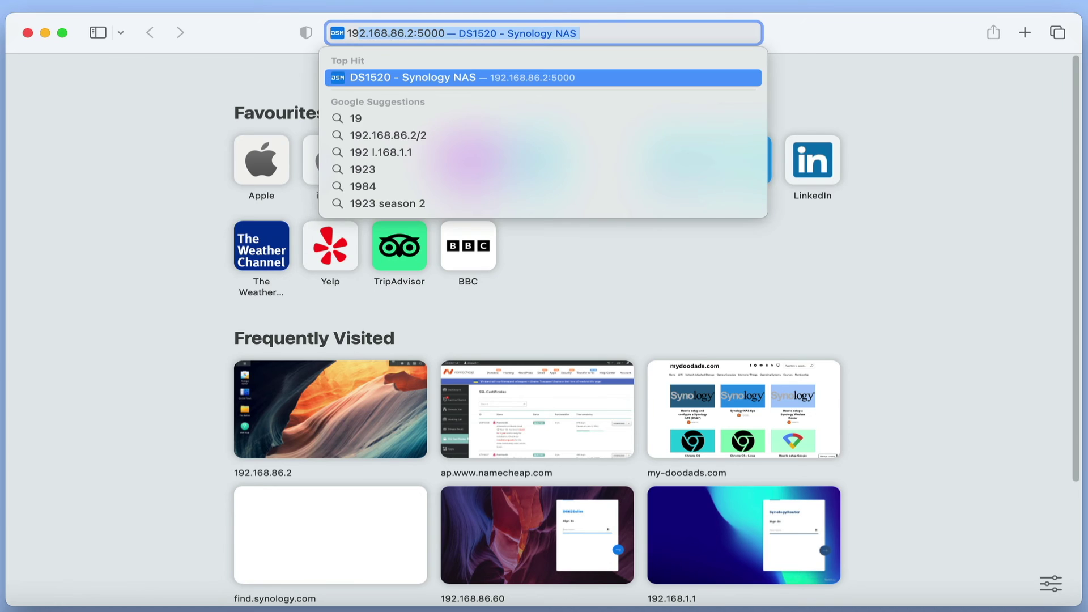
{"action": "type", "text": "2.168.86.2:500"}
{"action": "key", "text": "BackSpace"}
{"action": "key", "text": "BackSpace"}
{"action": "key", "text": "BackSpace"}
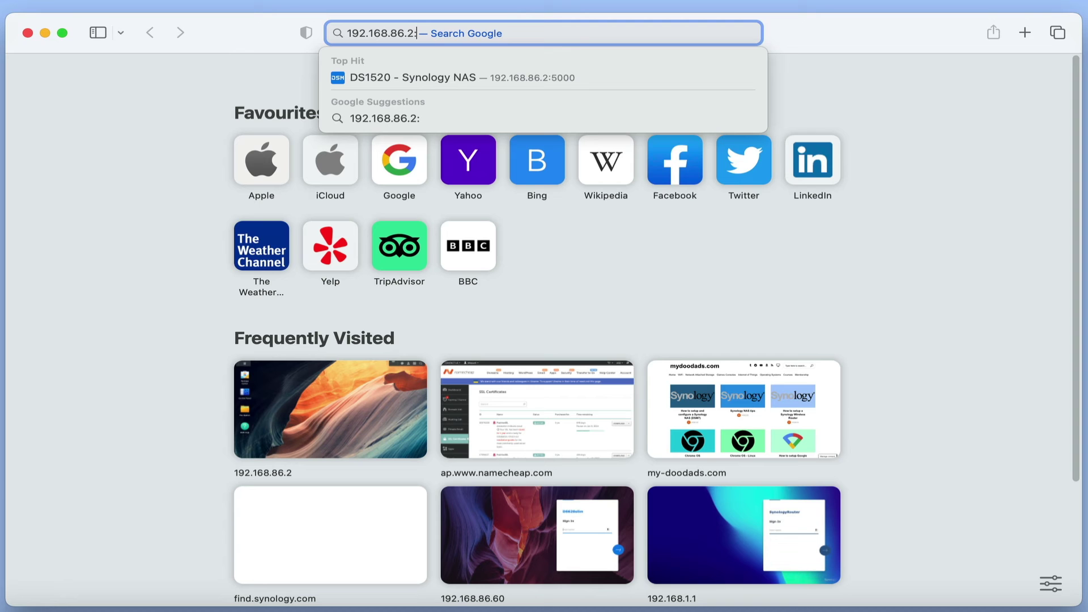
{"action": "type", "text": "88"}
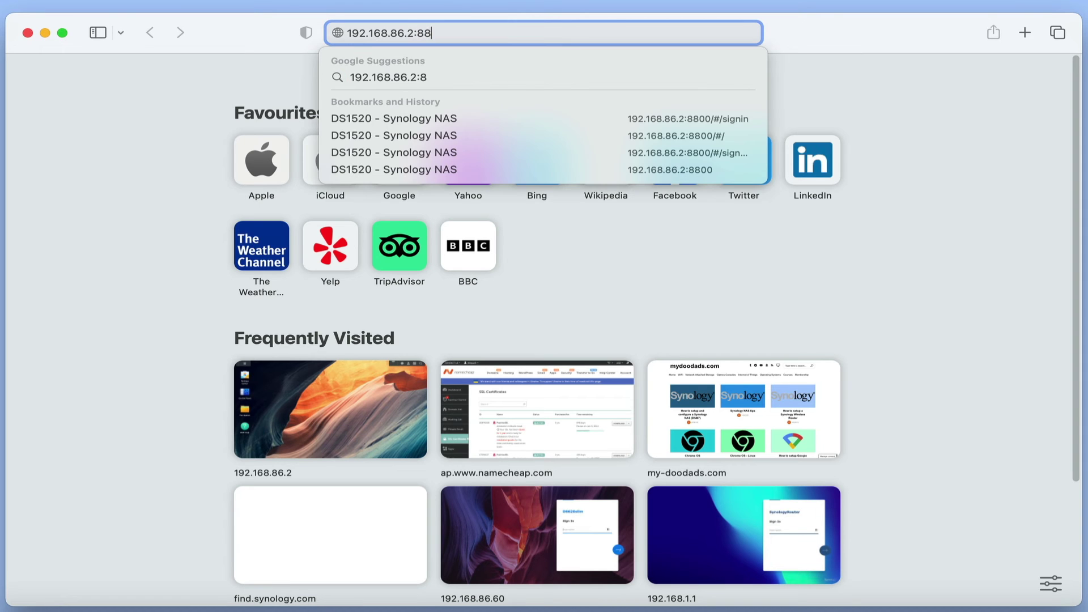
{"action": "type", "text": "00"}
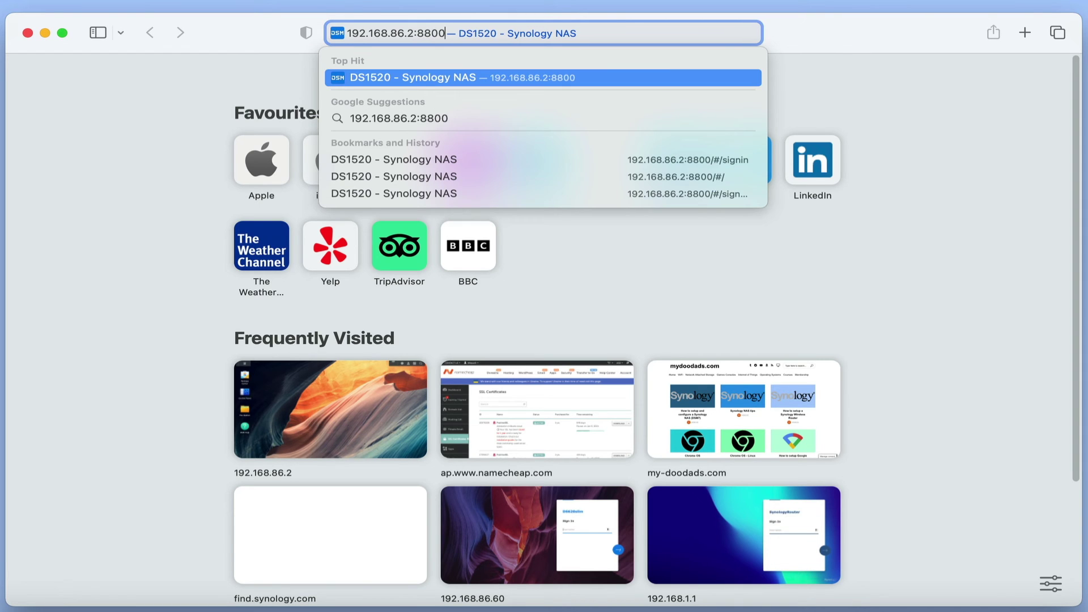
{"action": "key", "text": "Return"}
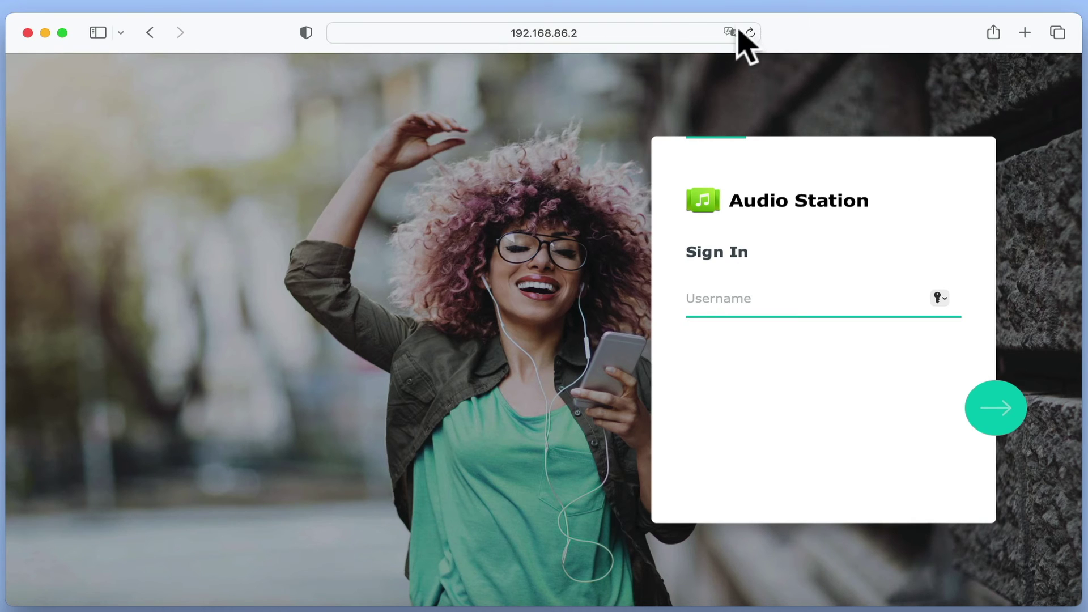
Step: Change the address's port from 8800 to 8801 and load it
{"action": "left_click", "coordinate": [629, 34]}
{"action": "left_click", "coordinate": [603, 32]}
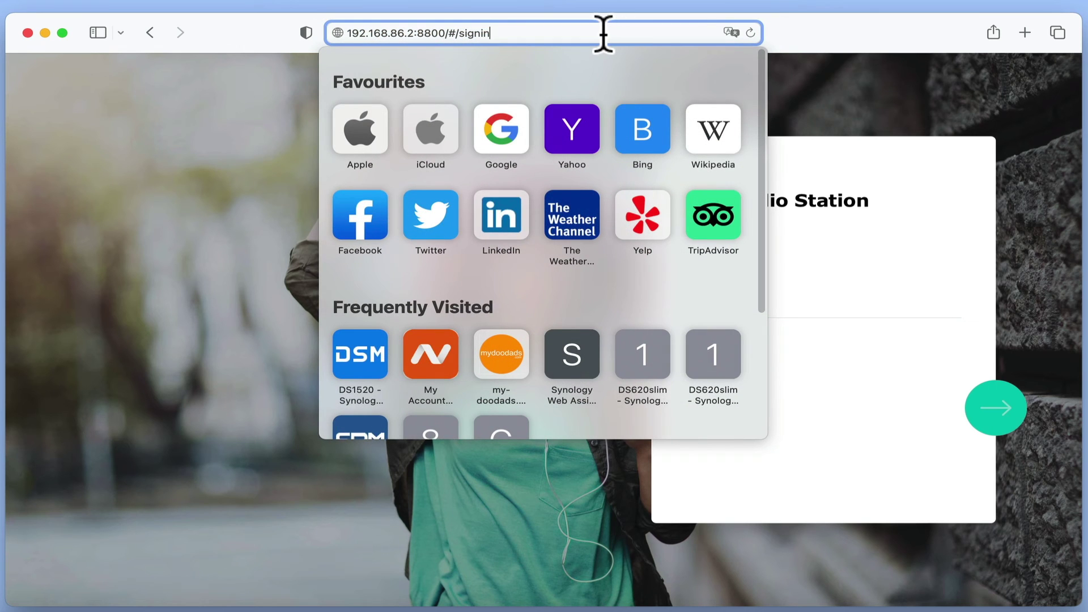
{"action": "key", "text": "BackSpace"}
{"action": "key", "text": "BackSpace"}
{"action": "key", "text": "BackSpace"}
{"action": "key", "text": "BackSpace"}
{"action": "key", "text": "BackSpace"}
{"action": "key", "text": "BackSpace"}
{"action": "key", "text": "BackSpace"}
{"action": "key", "text": "BackSpace"}
{"action": "key", "text": "BackSpace"}
{"action": "key", "text": "BackSpace"}
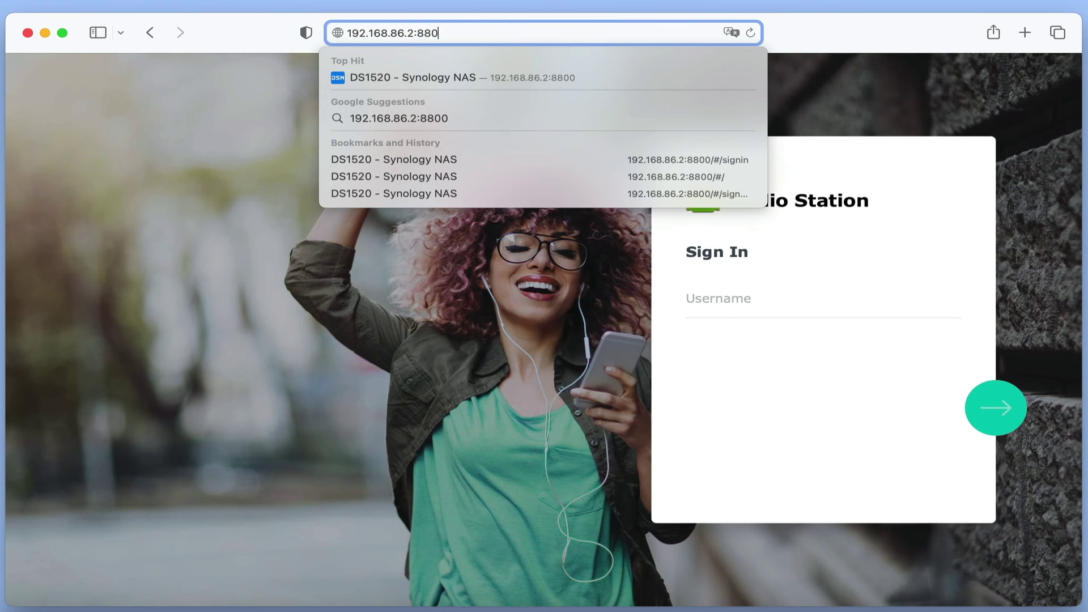
{"action": "type", "text": "1"}
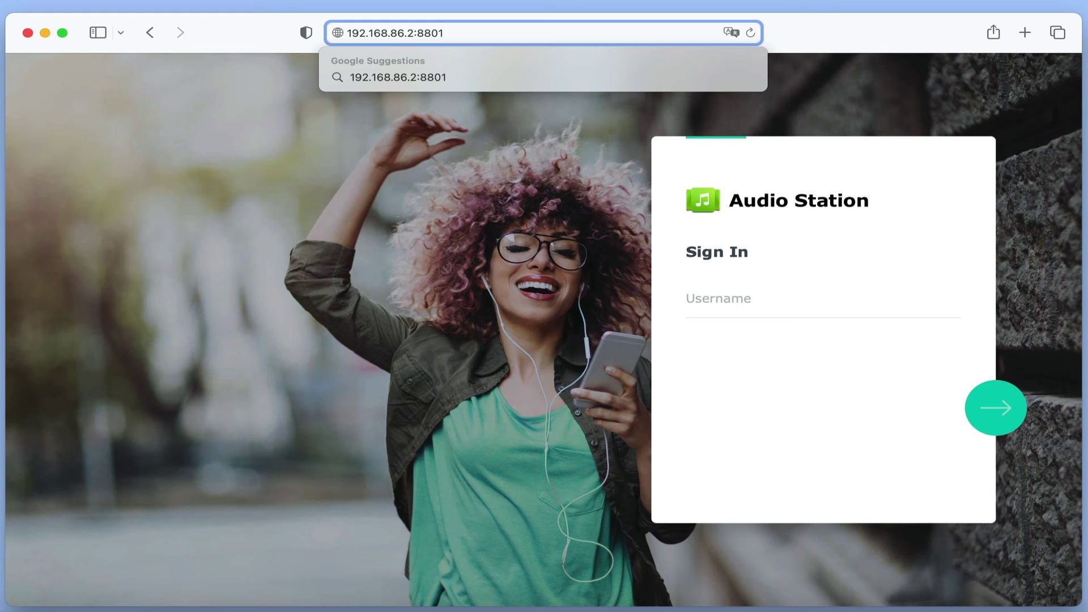
{"action": "key", "text": "Return"}
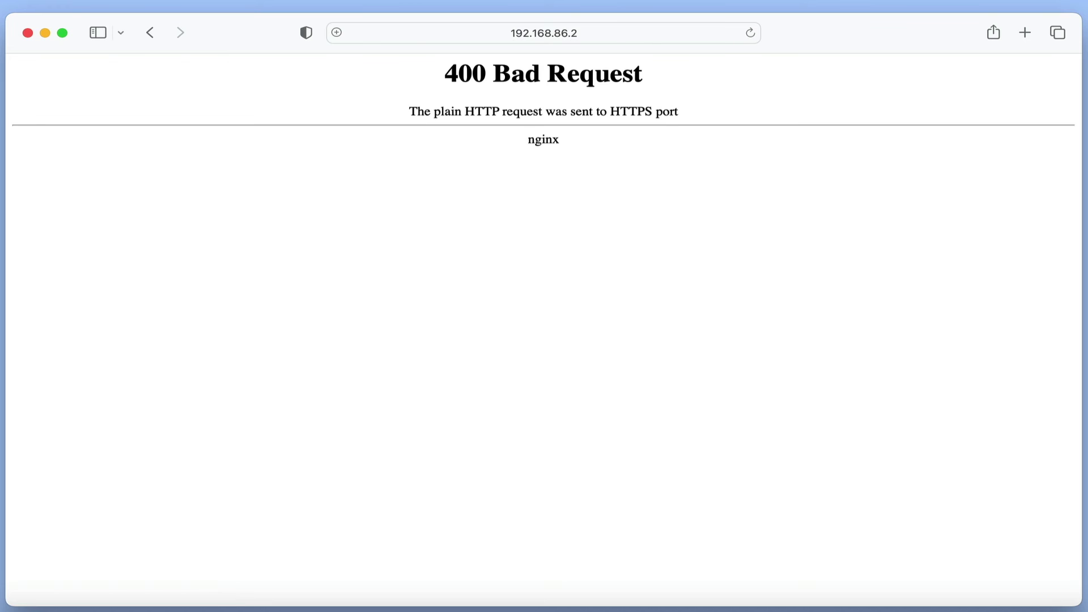
Step: Replace the port with /audio and load 192.168.86.2/audio
{"action": "left_click", "coordinate": [602, 36]}
{"action": "left_click", "coordinate": [599, 34]}
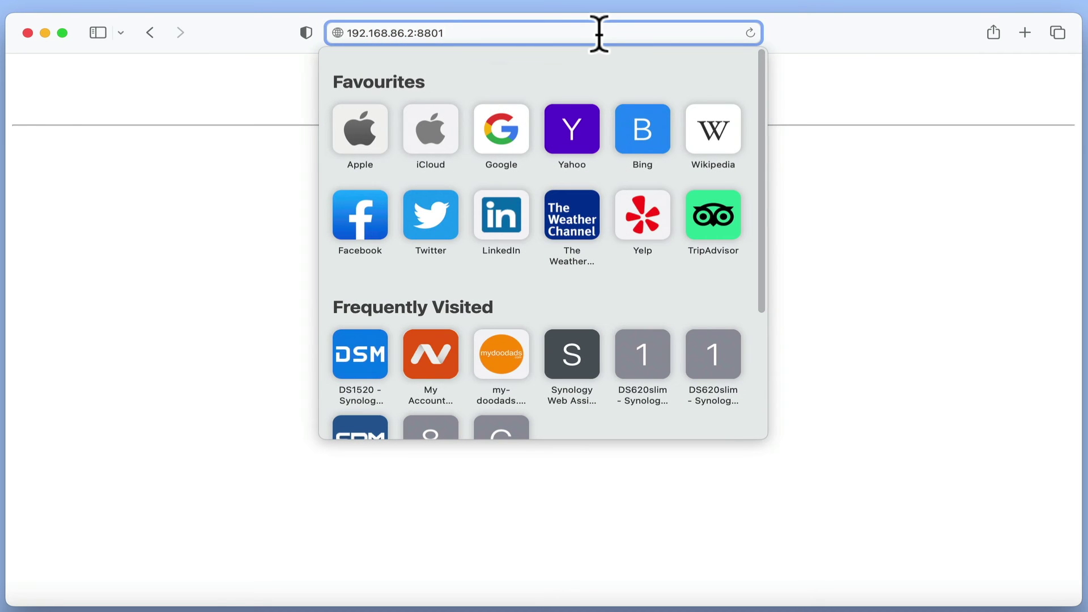
{"action": "key", "text": "BackSpace"}
{"action": "key", "text": "BackSpace"}
{"action": "key", "text": "BackSpace"}
{"action": "key", "text": "BackSpace"}
{"action": "key", "text": "BackSpace"}
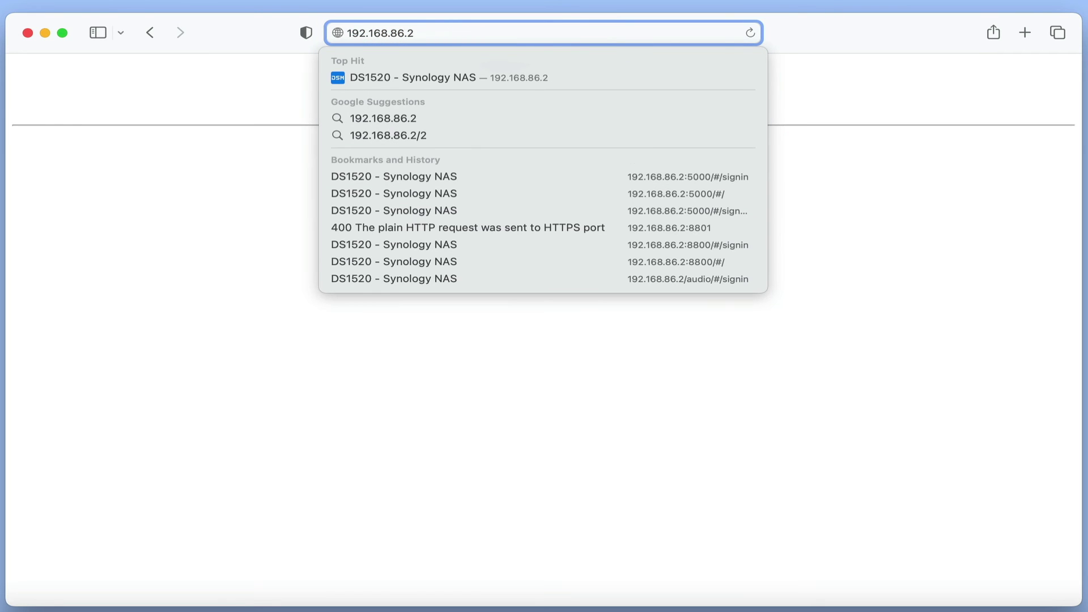
{"action": "type", "text": "/audio"}
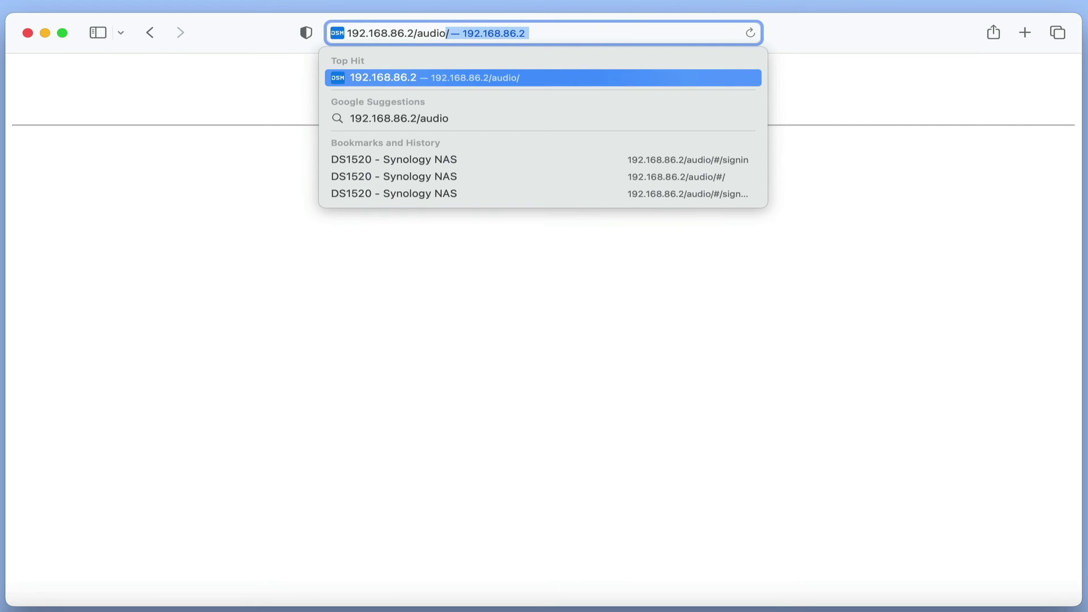
{"action": "type", "text": "audio"}
{"action": "key", "text": "Return"}
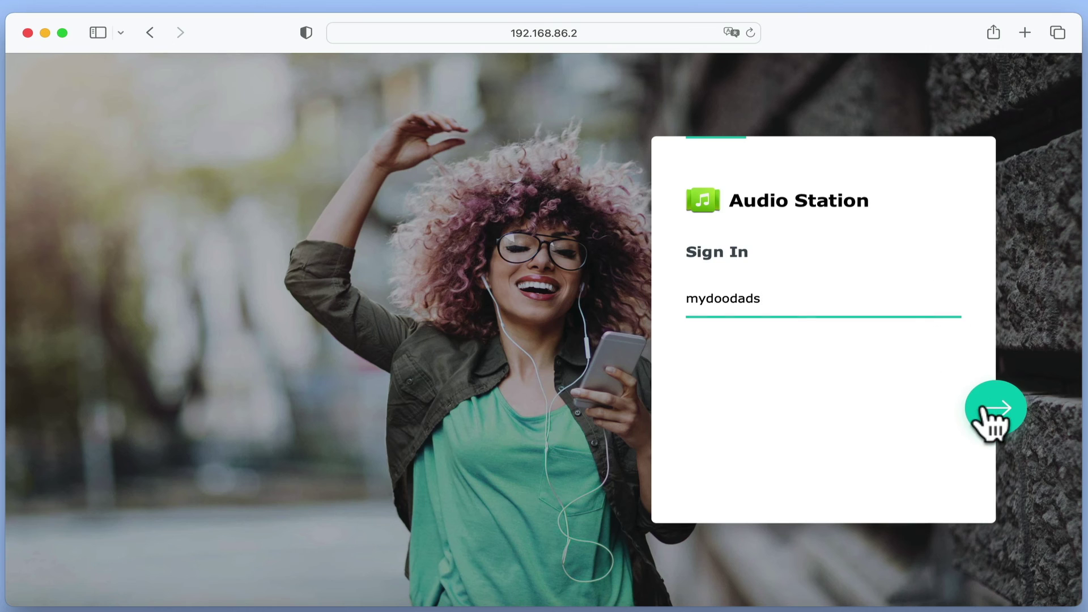
Step: Sign in with the user account's password and decline saving it
{"action": "left_click", "coordinate": [989, 422]}
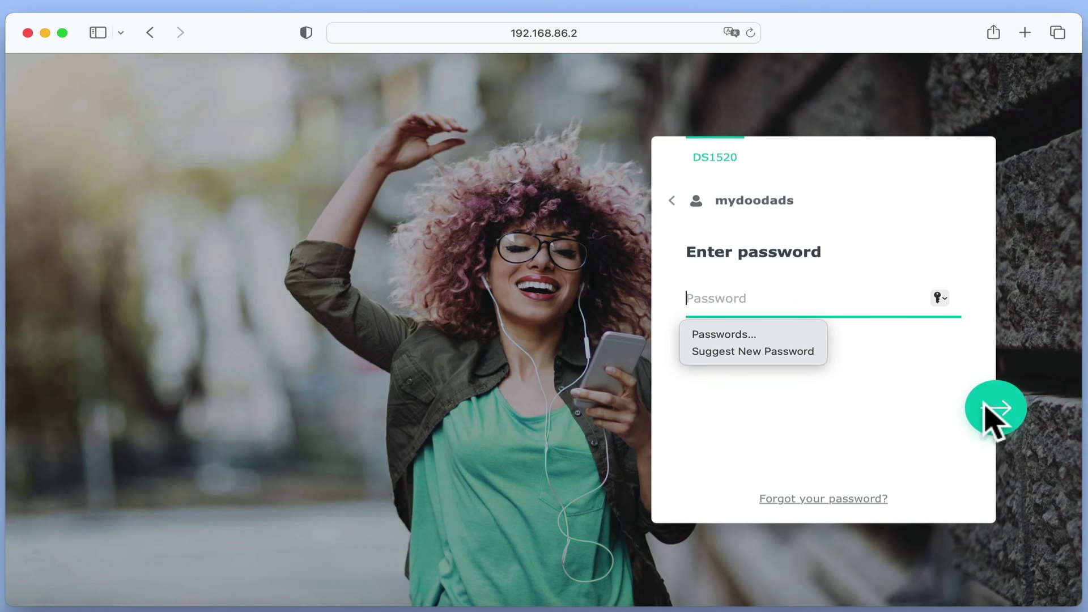
{"action": "type", "text": "********"}
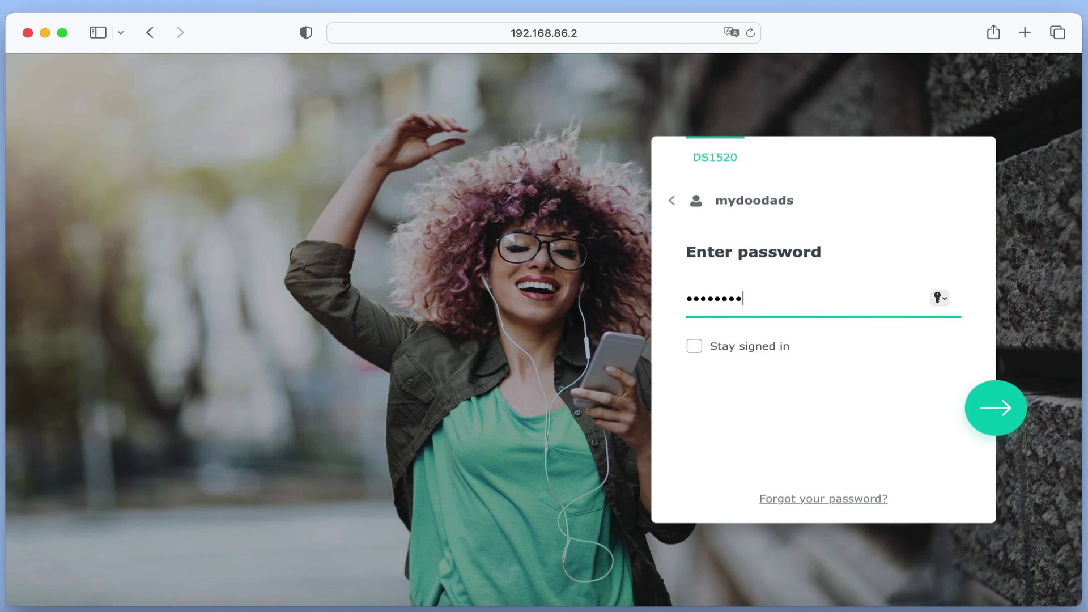
{"action": "left_click", "coordinate": [986, 409]}
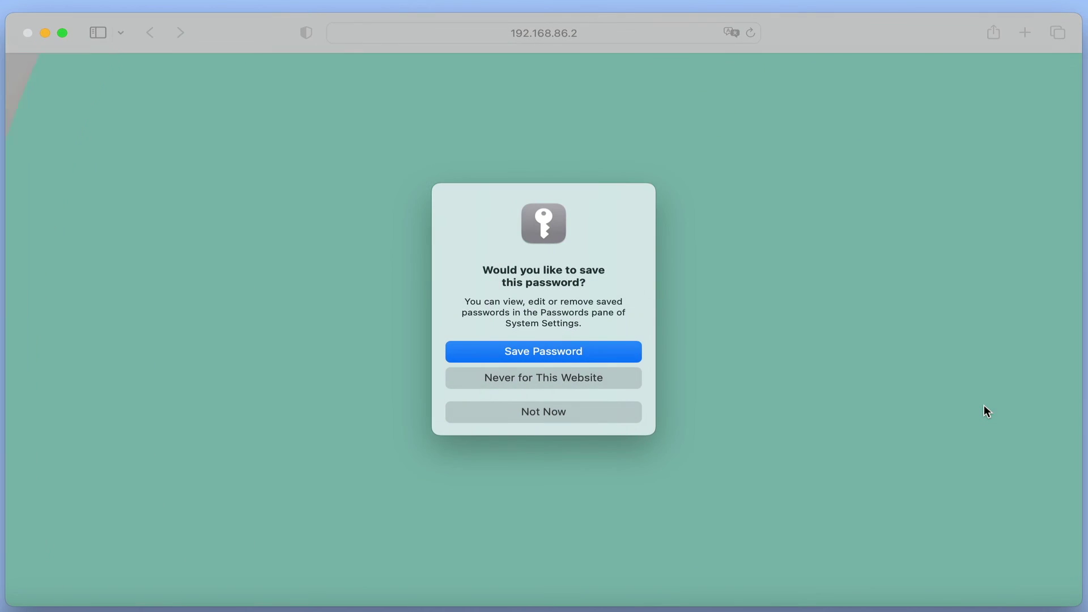
{"action": "left_click", "coordinate": [567, 418]}
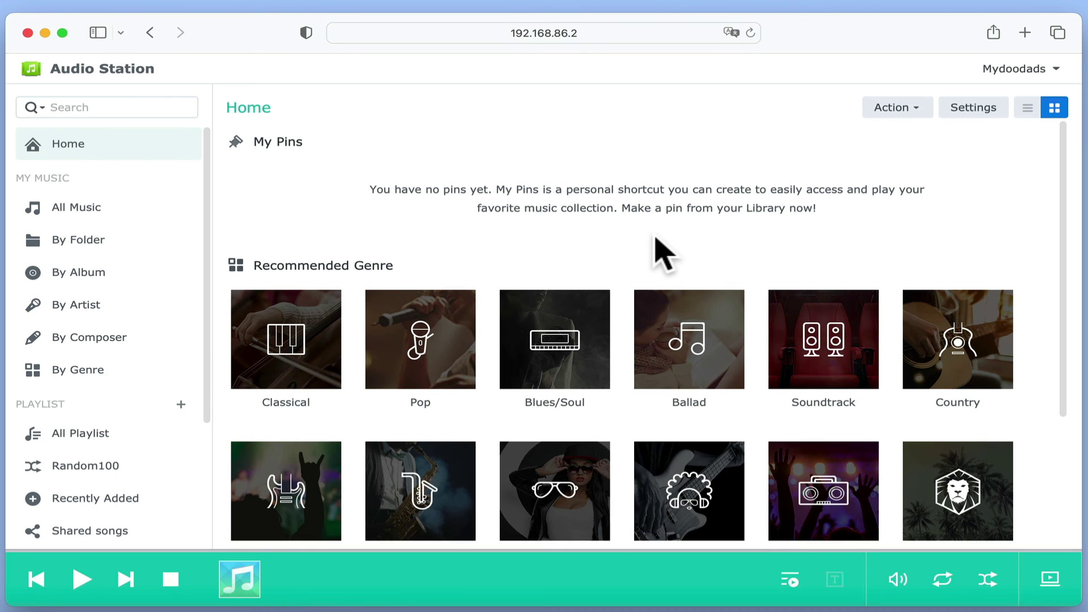
{"action": "left_click", "coordinate": [111, 211]}
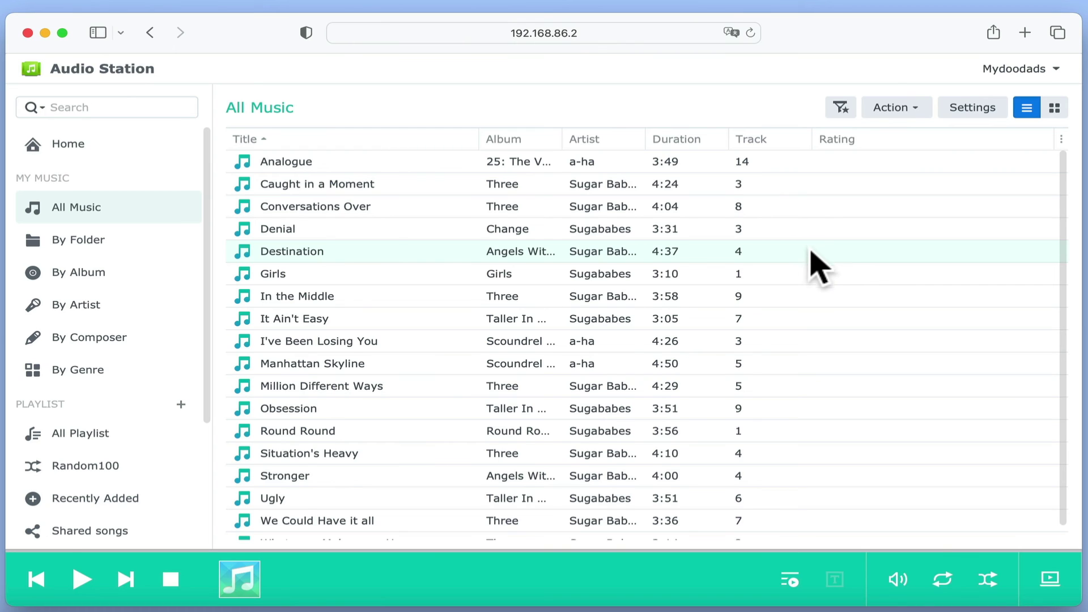
{"action": "left_click", "coordinate": [140, 265]}
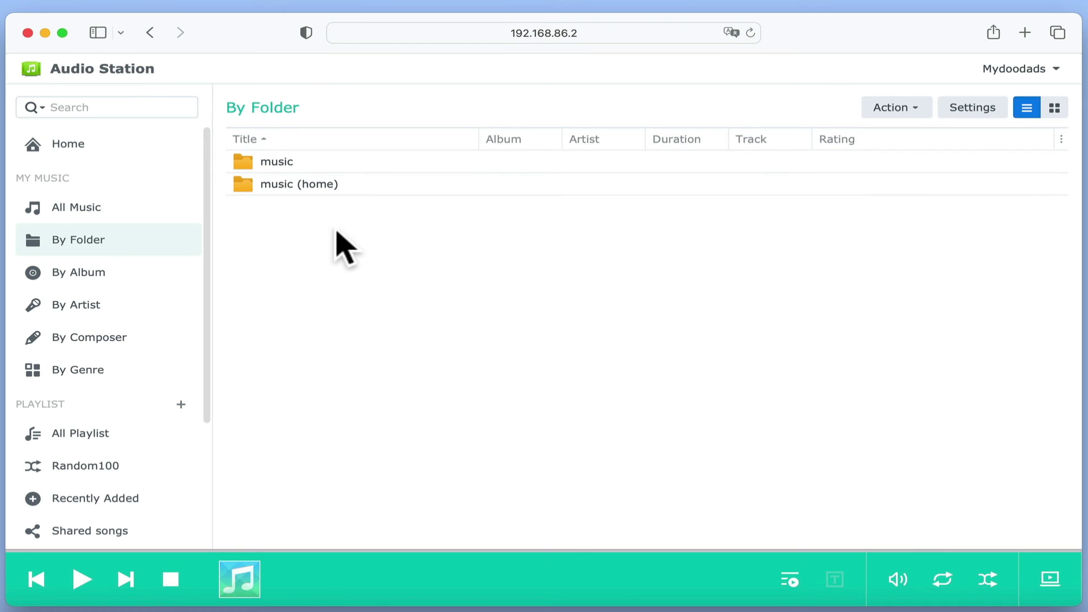
{"action": "double_click", "coordinate": [280, 165]}
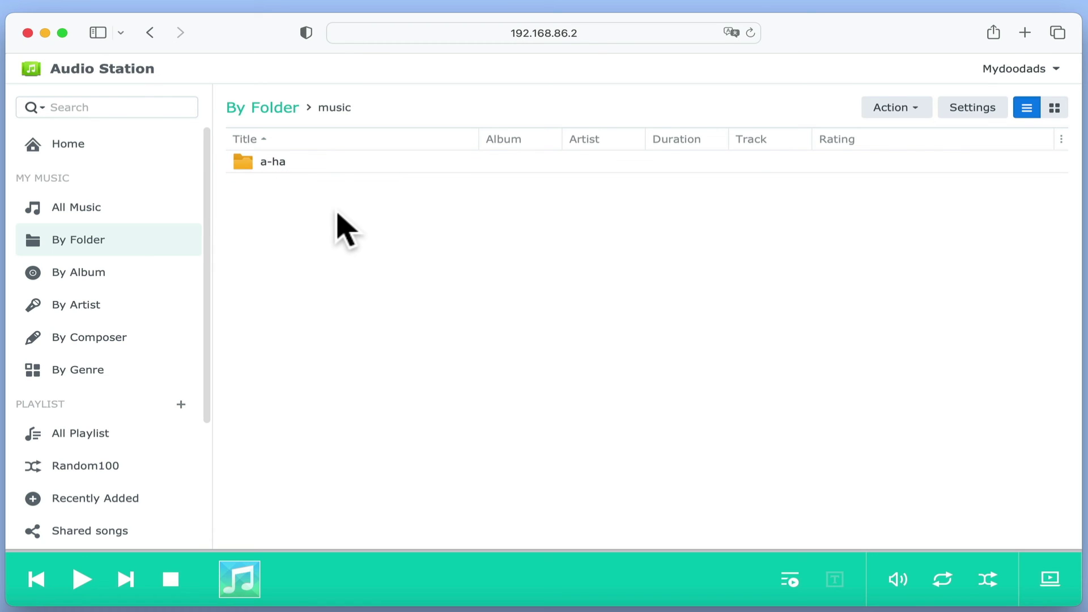
{"action": "left_click", "coordinate": [271, 111]}
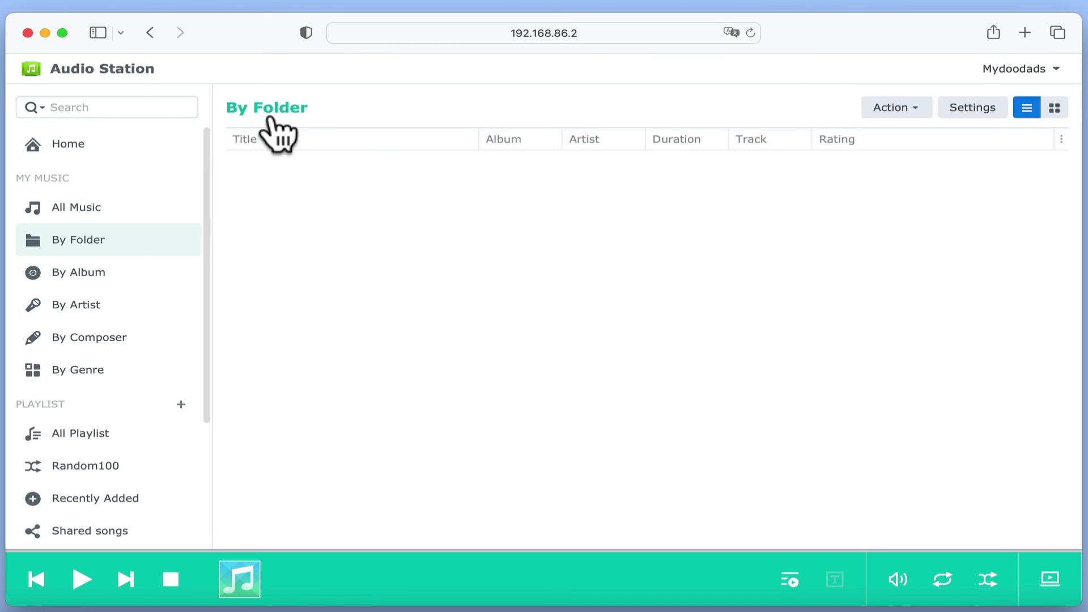
{"action": "double_click", "coordinate": [279, 183]}
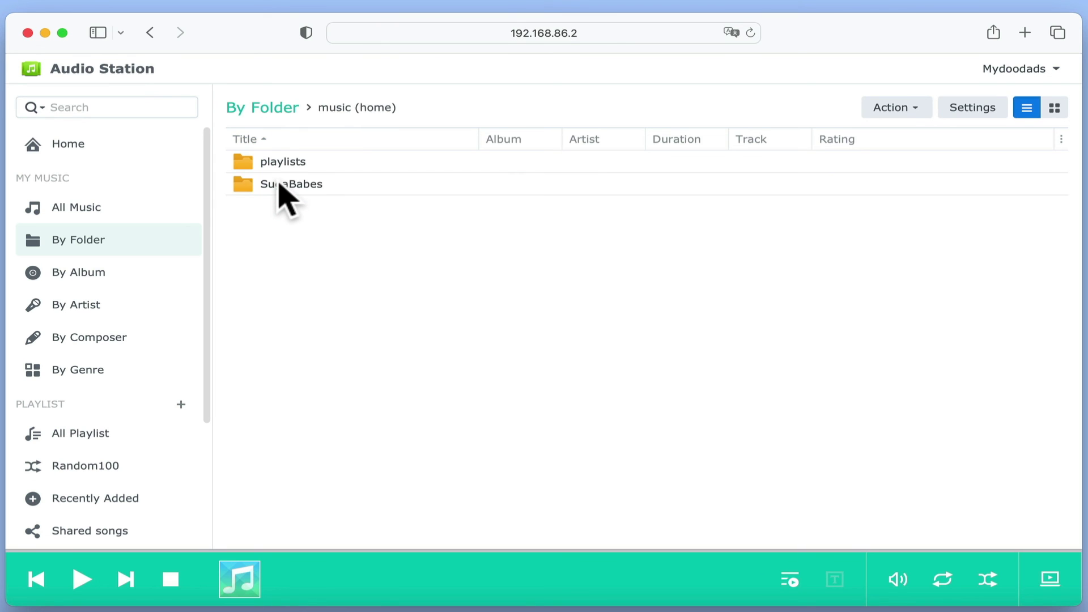
{"action": "left_click", "coordinate": [281, 117]}
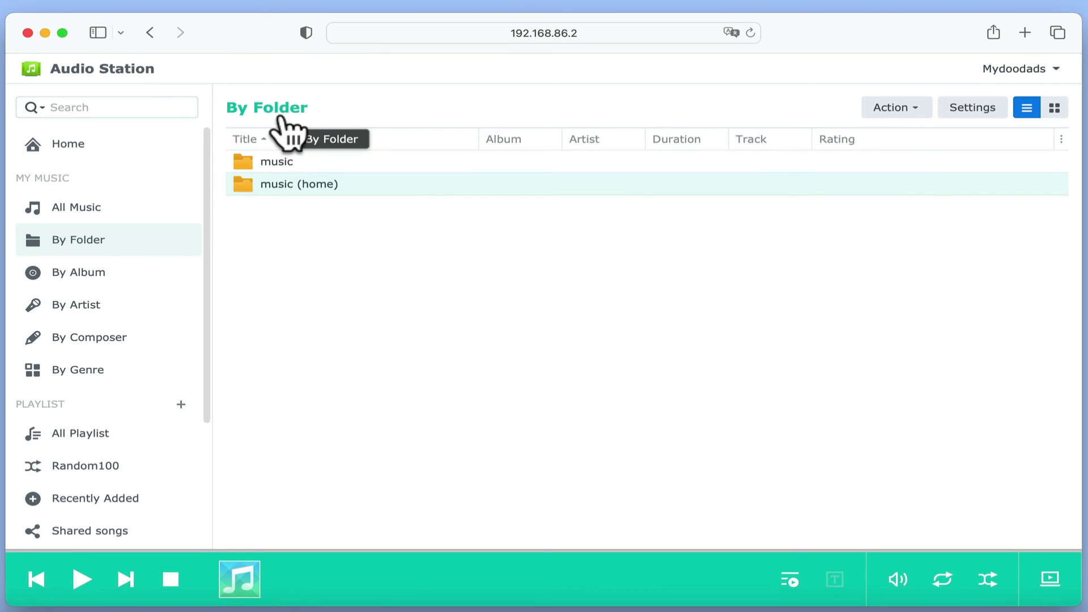
Step: Play the track Analogue from the All Music list
{"action": "left_click", "coordinate": [183, 212]}
{"action": "left_click", "coordinate": [309, 170]}
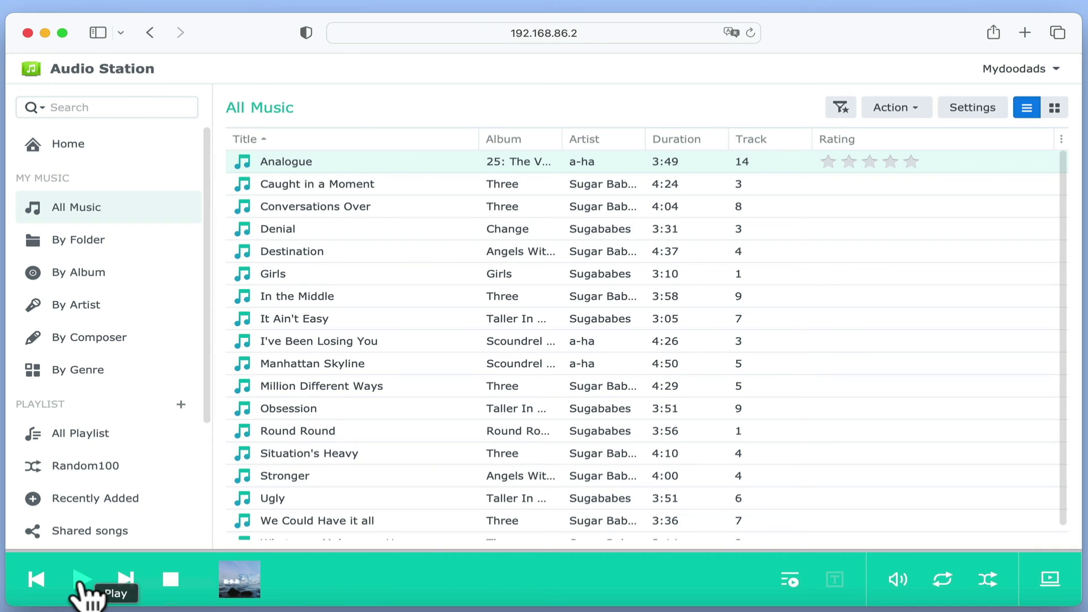
{"action": "left_click", "coordinate": [82, 579]}
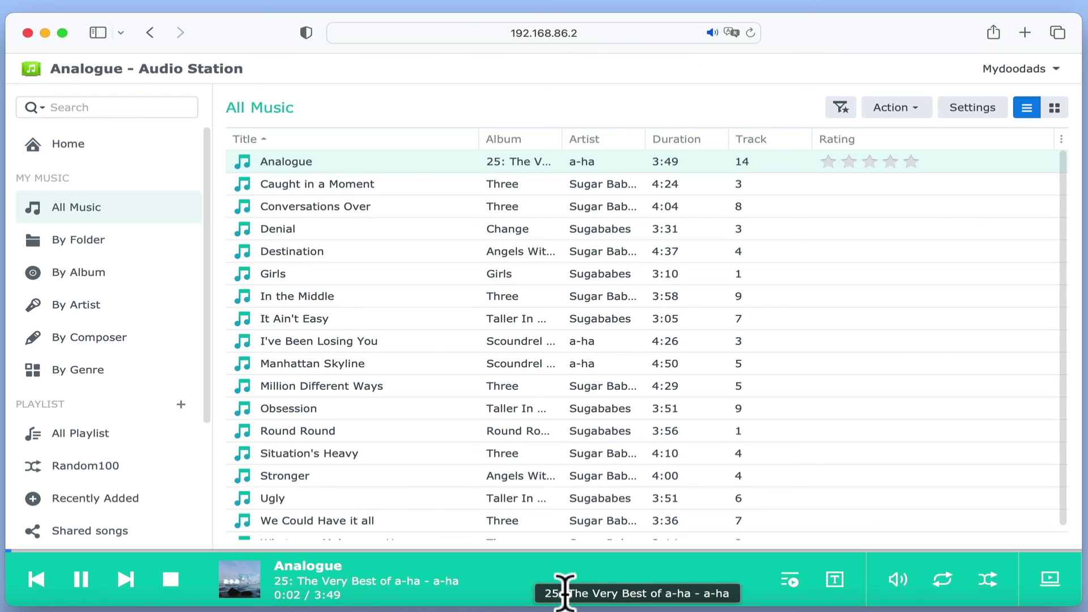
Step: View Analogue's lyrics, pause playback, and sign out of Audio Station
{"action": "left_click", "coordinate": [835, 579]}
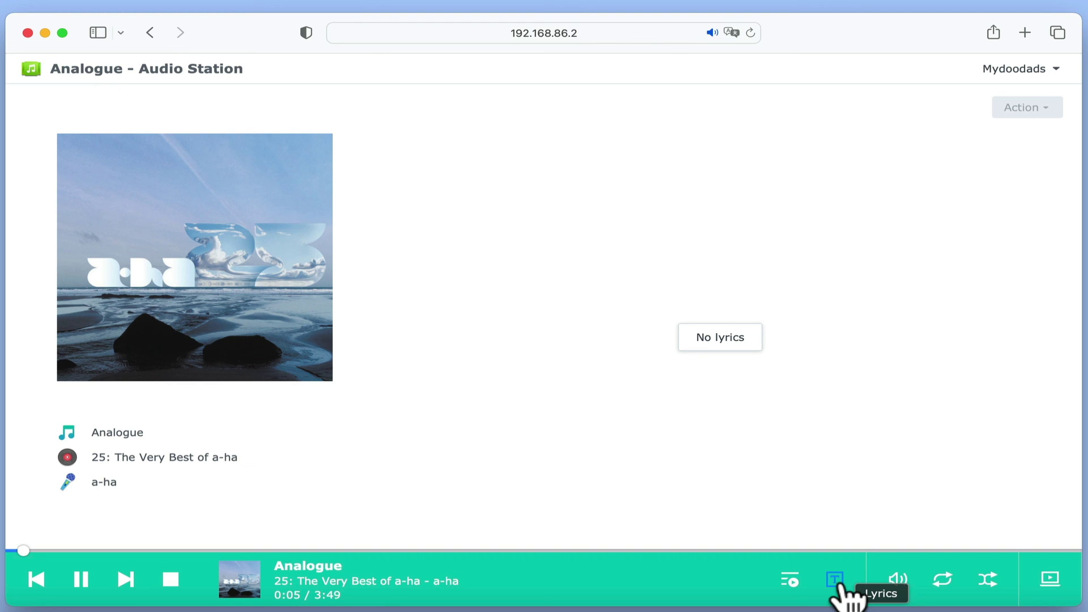
{"action": "left_click", "coordinate": [839, 585]}
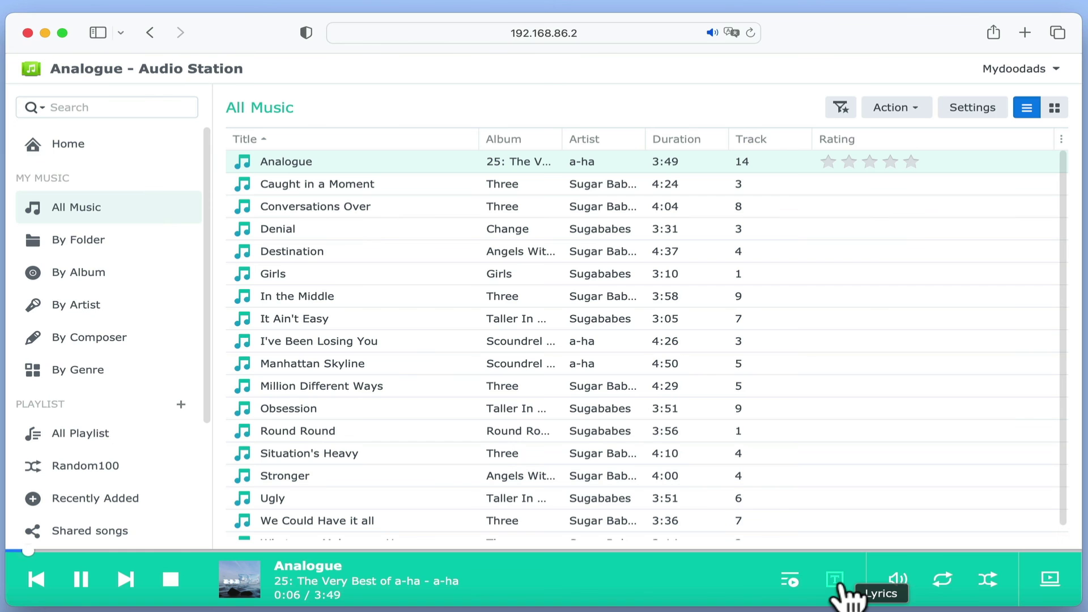
{"action": "left_click", "coordinate": [80, 584]}
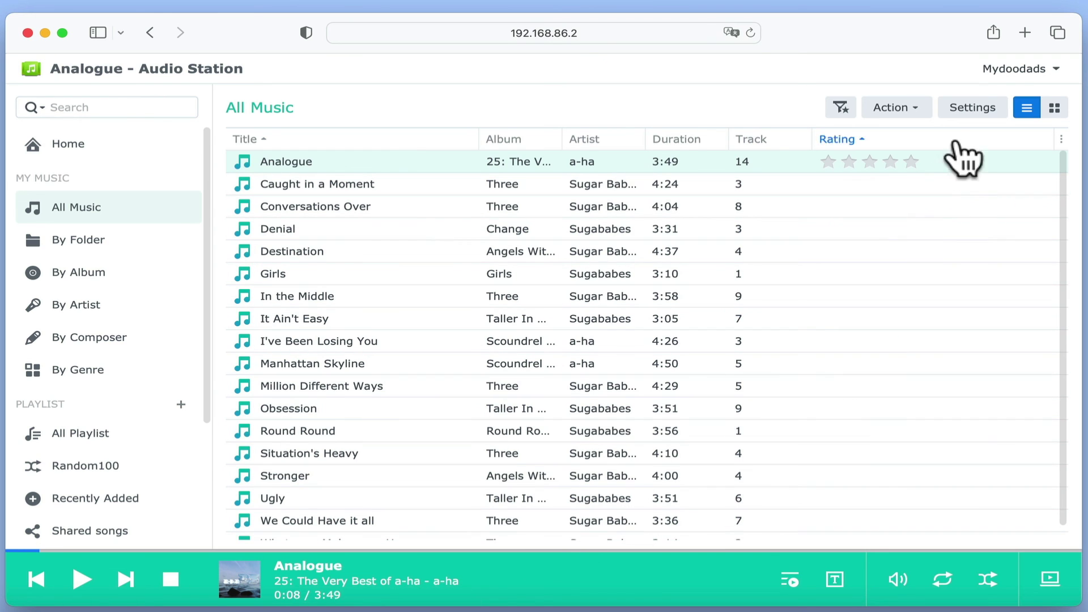
{"action": "left_click", "coordinate": [1000, 73]}
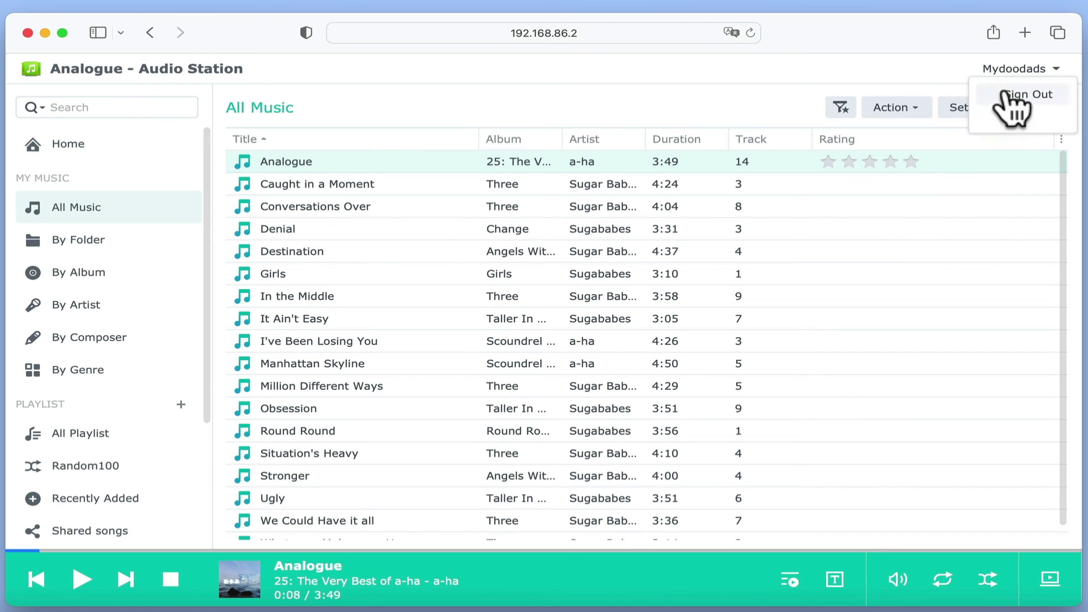
{"action": "left_click", "coordinate": [1006, 95]}
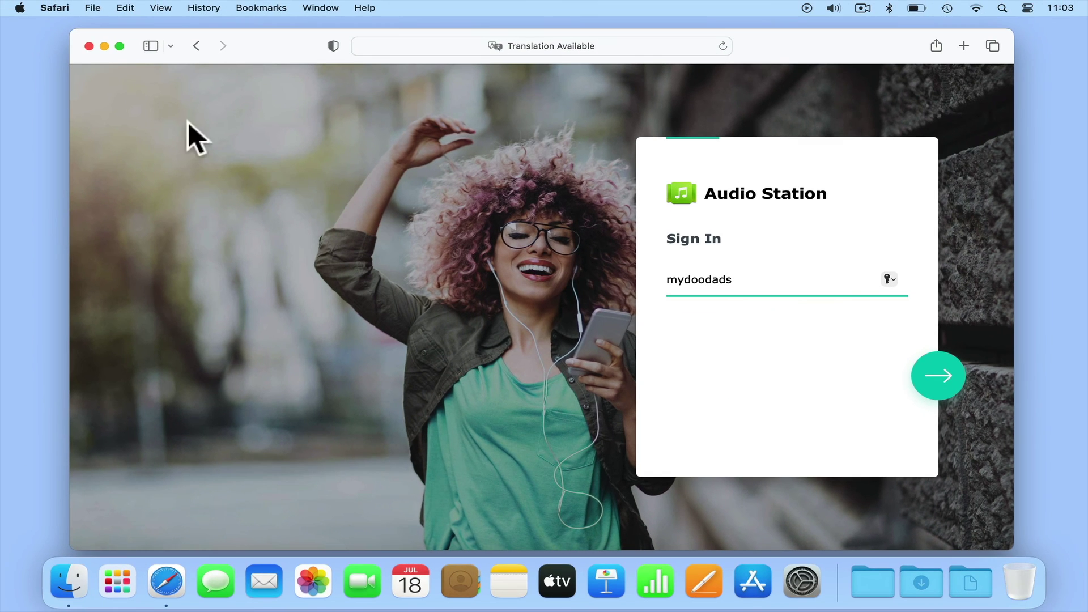
Step: Close Safari and launch DS audio on the iPad to its sign-in page
{"action": "left_click", "coordinate": [89, 46]}
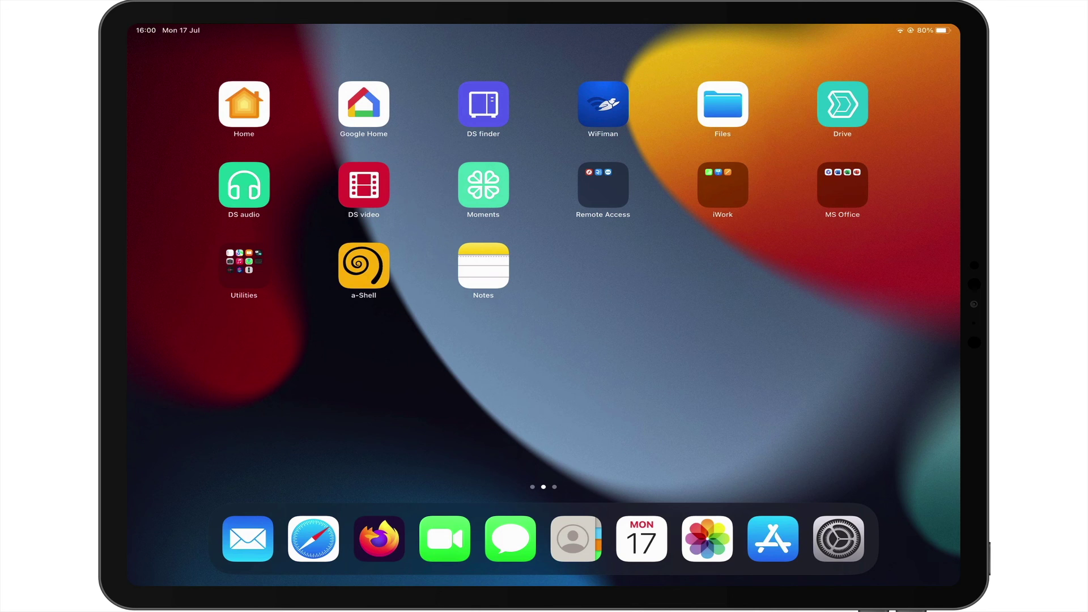
{"action": "left_click", "coordinate": [244, 185]}
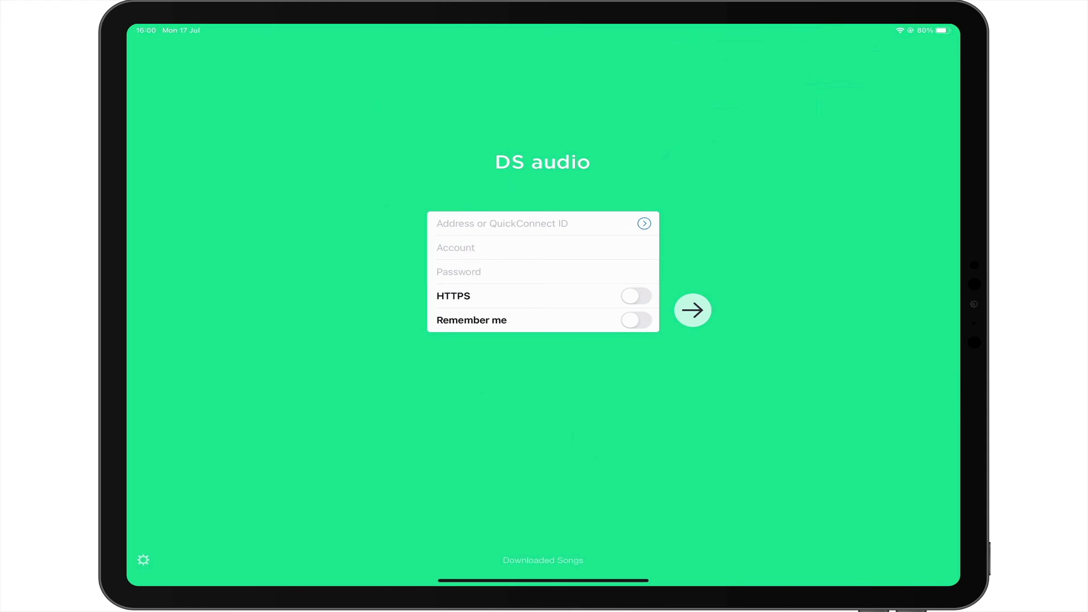
Step: Enter 192.168.86.2 as the NAS server address in DS audio
{"action": "left_click", "coordinate": [502, 223]}
{"action": "type", "text": "192"}
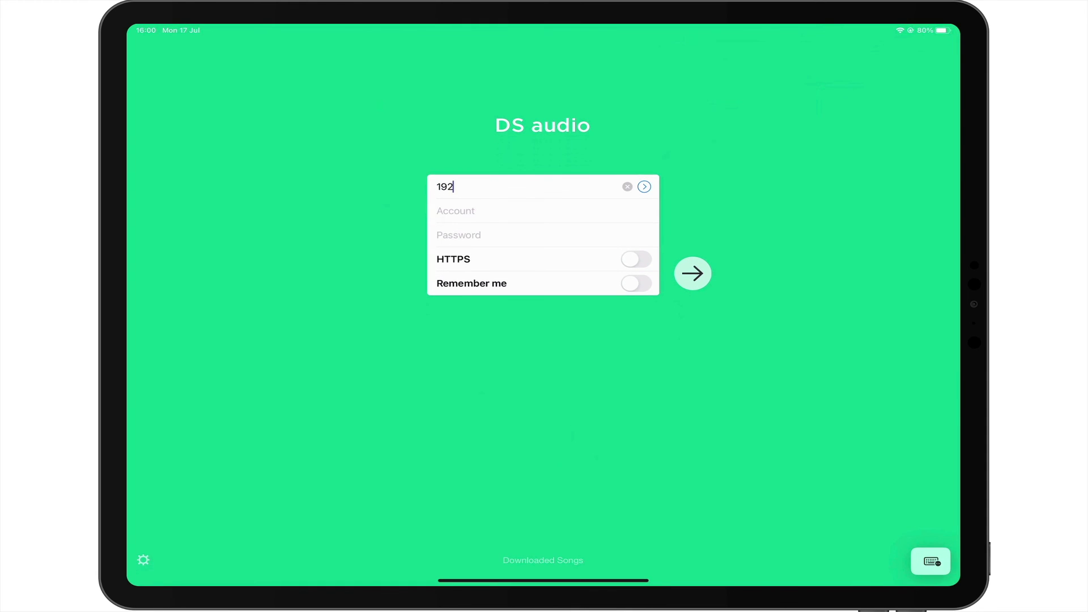
{"action": "type", "text": ".168."}
{"action": "type", "text": "86.2"}
{"action": "key", "text": "Tab"}
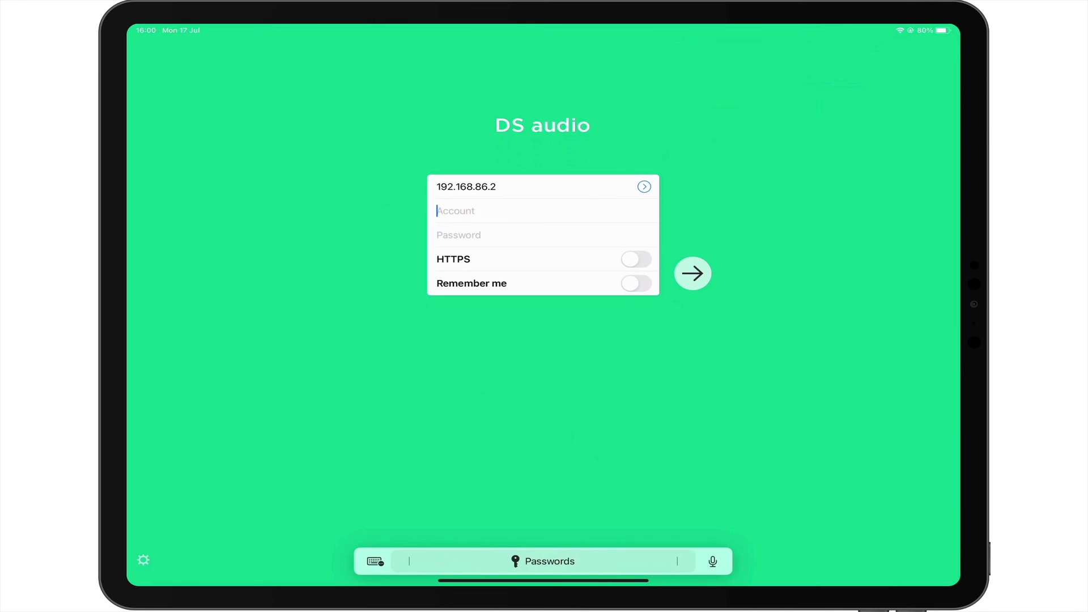
Step: Enter the account name and password, turn on Remember me, and log in
{"action": "type", "text": "mydoodads"}
{"action": "key", "text": "Return"}
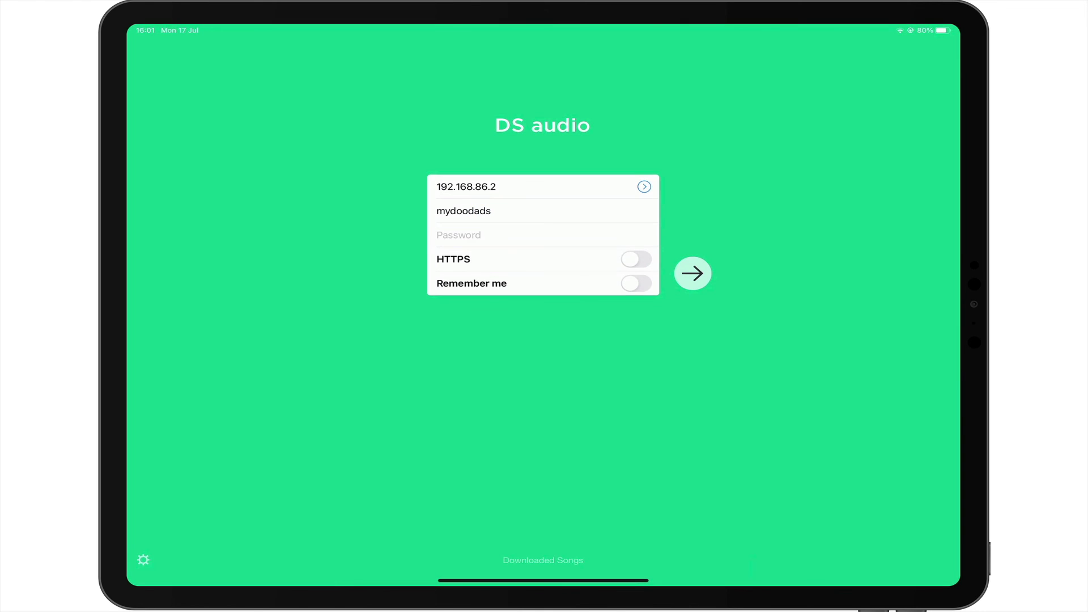
{"action": "left_click", "coordinate": [510, 235]}
{"action": "key", "text": "Return"}
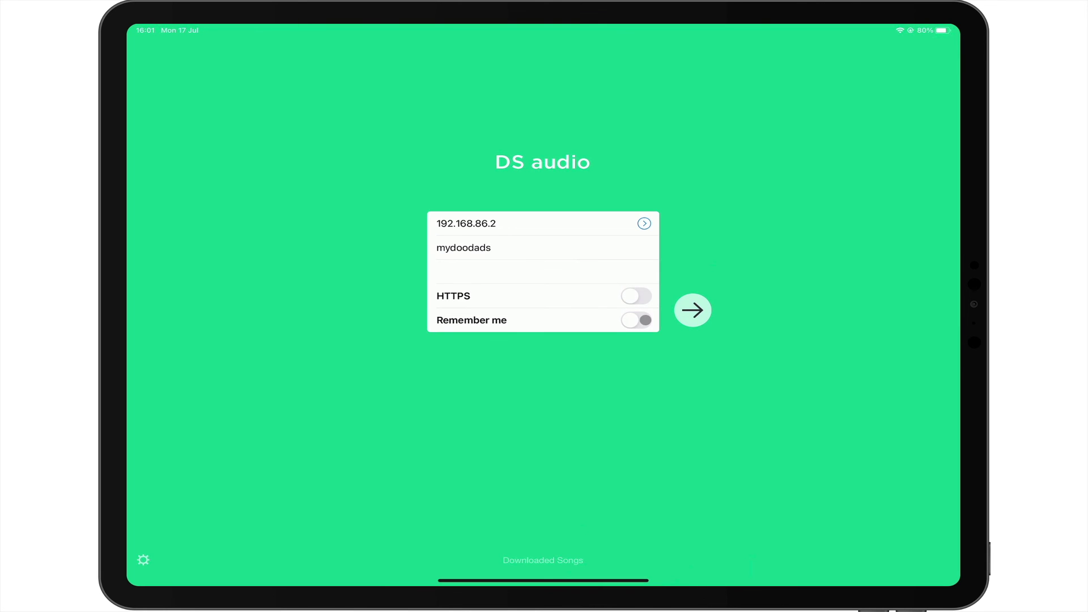
{"action": "left_click", "coordinate": [644, 319]}
{"action": "left_click", "coordinate": [694, 312]}
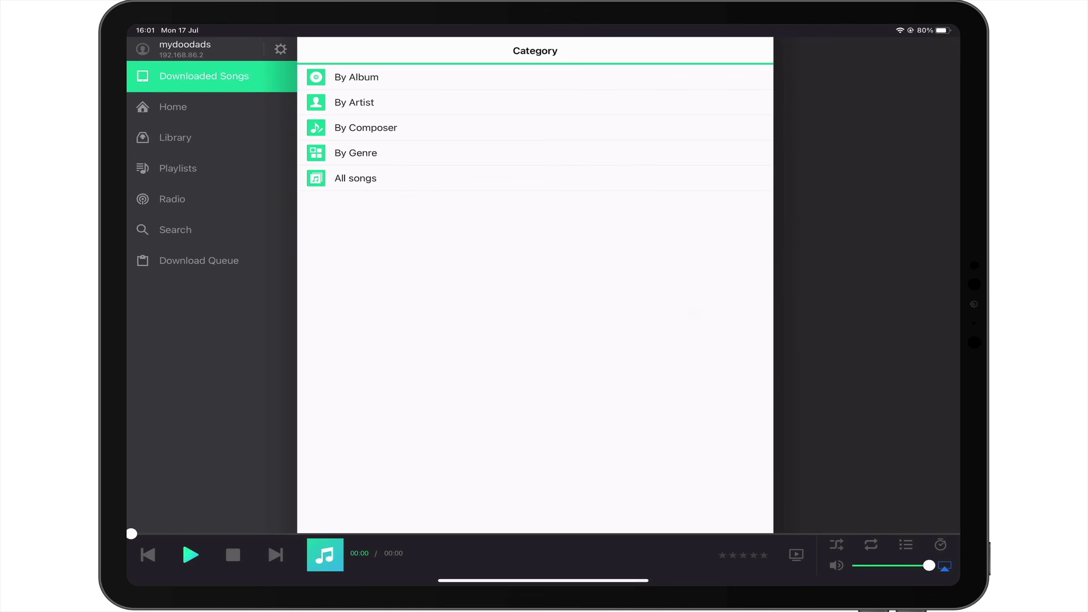
Step: Browse Library by Folder through music, music (home), SugaBabes (home) and Angels With Dirty Faces, then return Home
{"action": "left_click", "coordinate": [185, 117]}
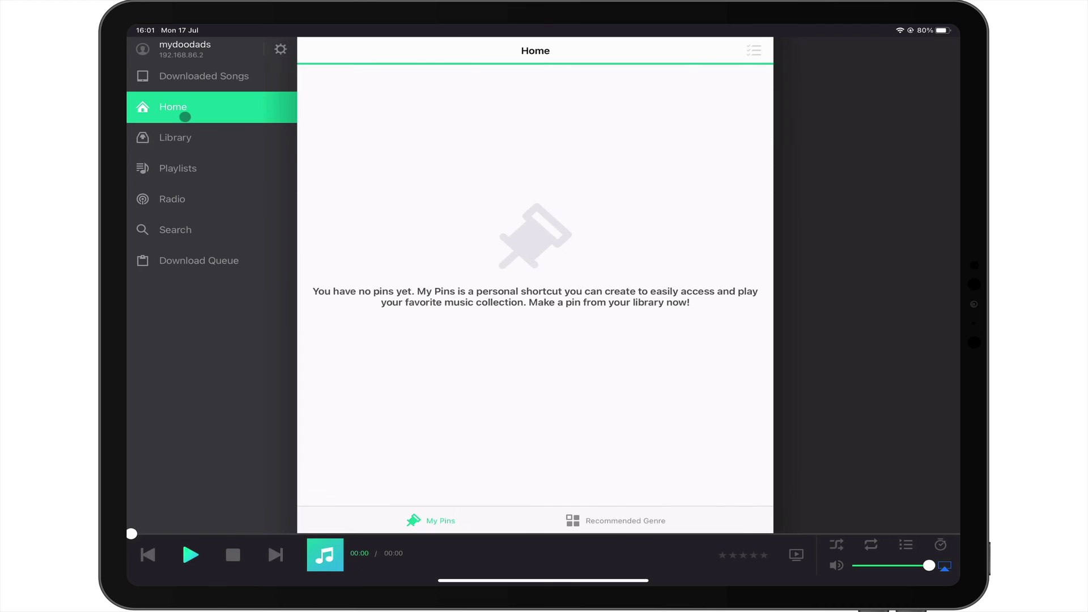
{"action": "left_click", "coordinate": [196, 138]}
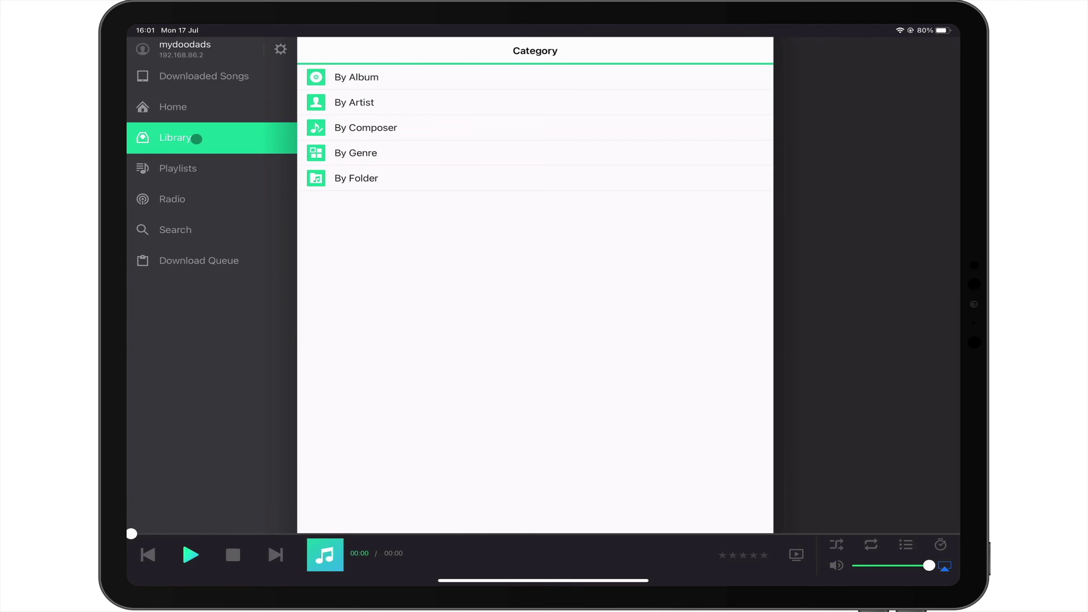
{"action": "left_click", "coordinate": [364, 184]}
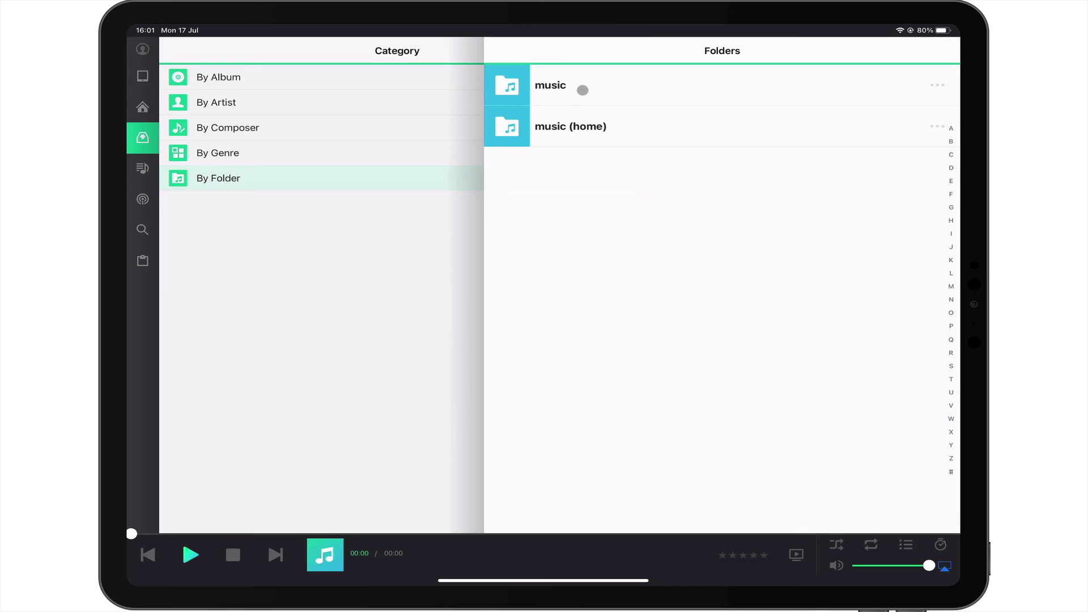
{"action": "left_click", "coordinate": [583, 90]}
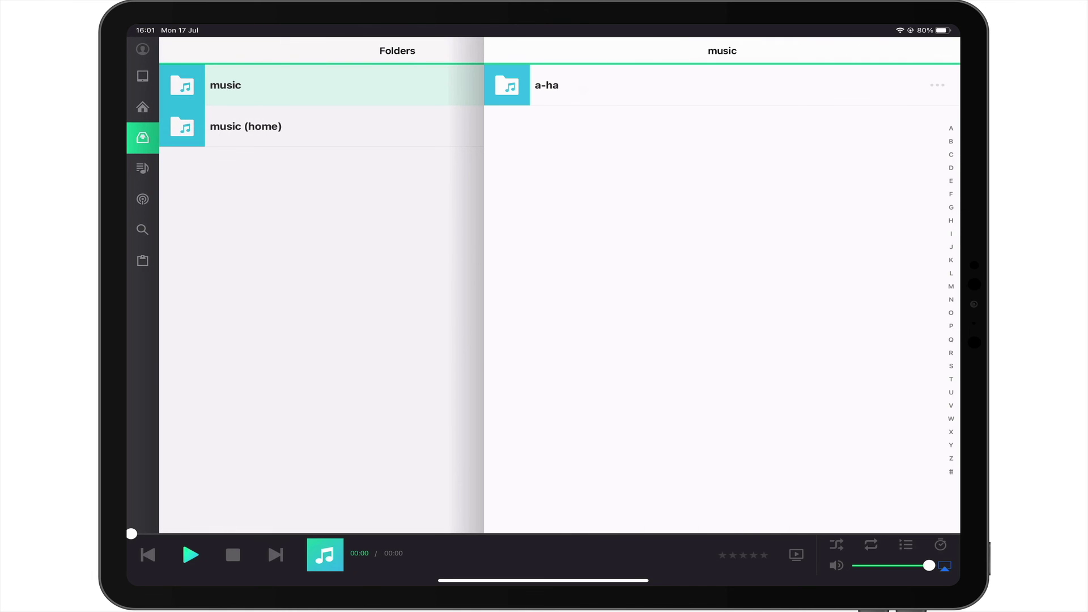
{"action": "left_click", "coordinate": [361, 127]}
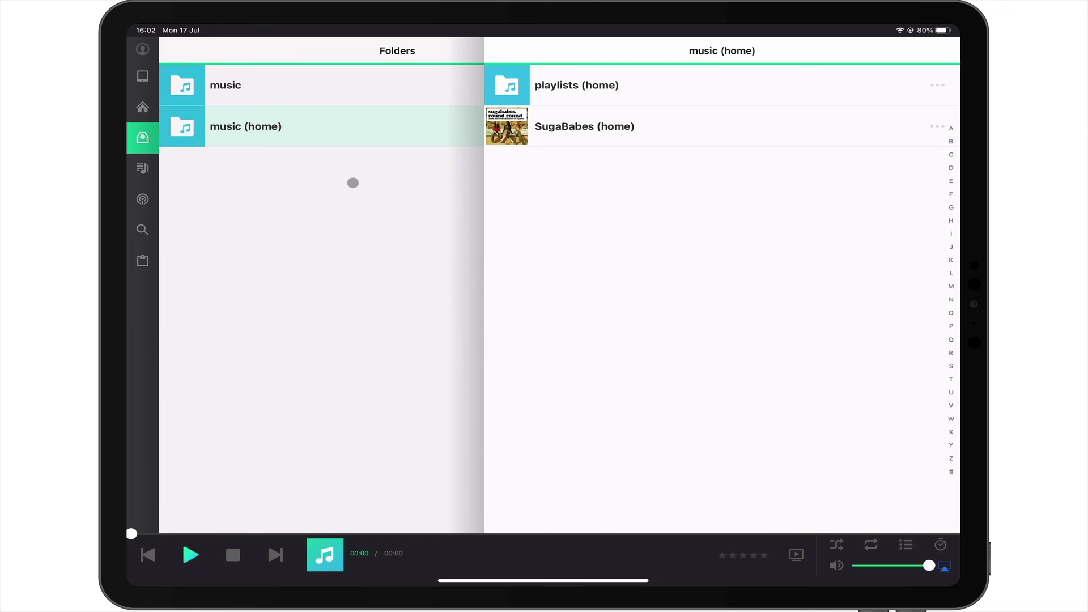
{"action": "left_click", "coordinate": [580, 136]}
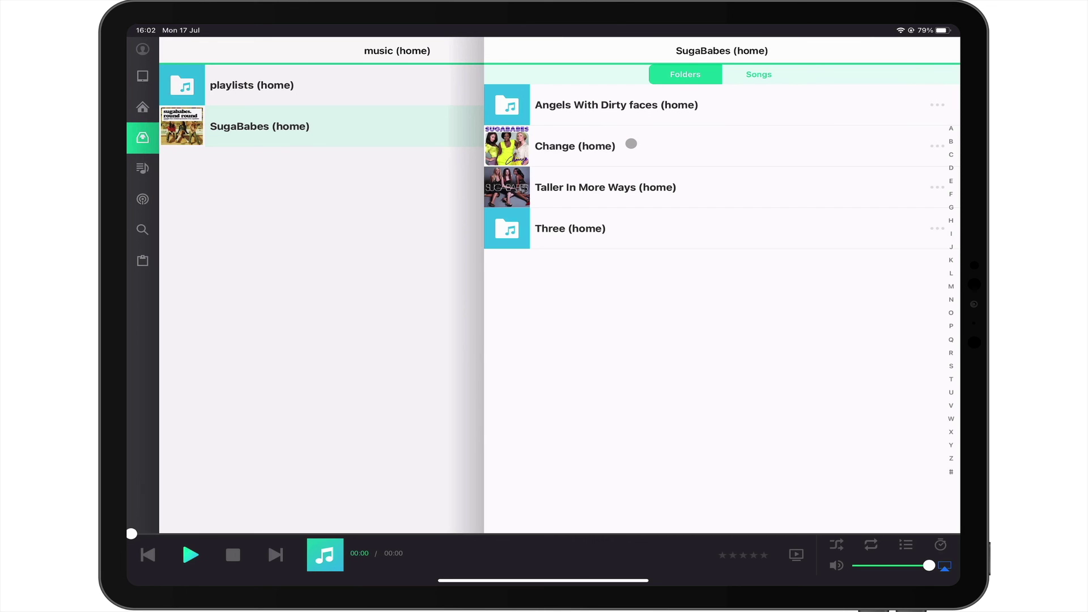
{"action": "left_click", "coordinate": [618, 111]}
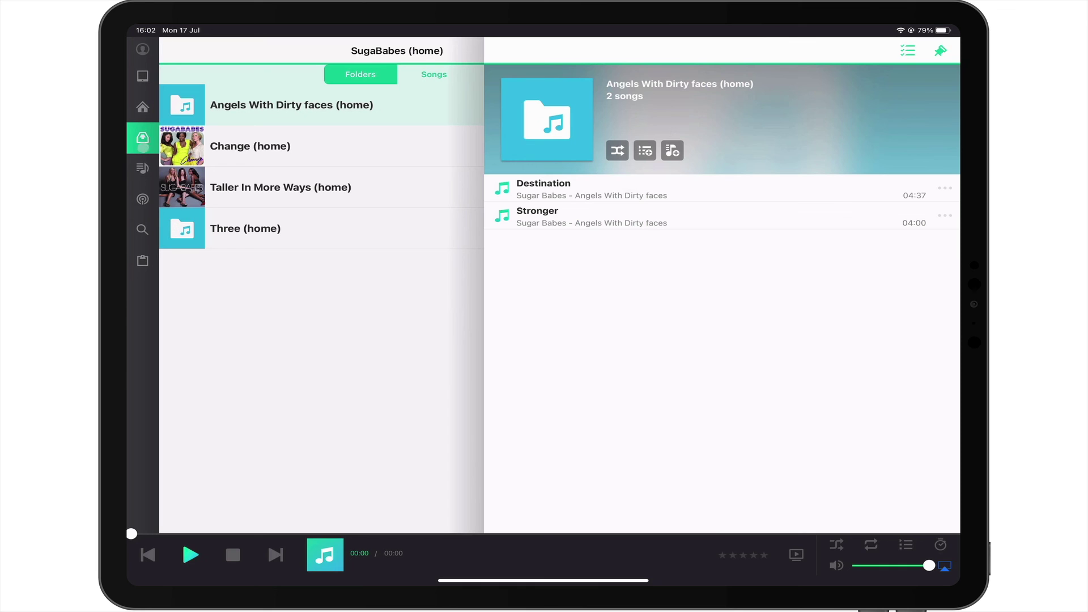
{"action": "left_click", "coordinate": [142, 108]}
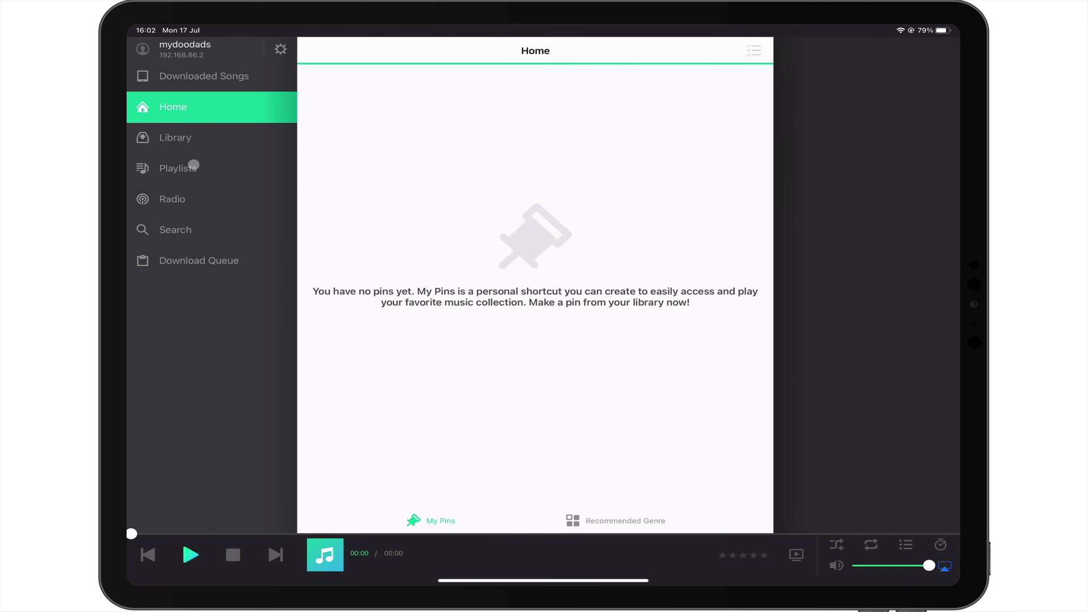